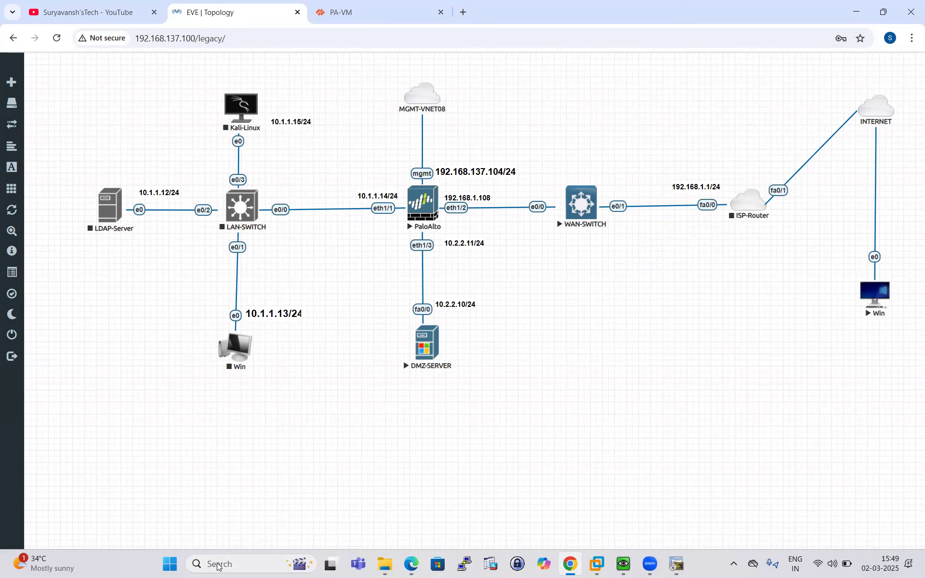
- Launch Epic Pen from Windows search and move its toolbar off the topology diagram
text(epic Pen)
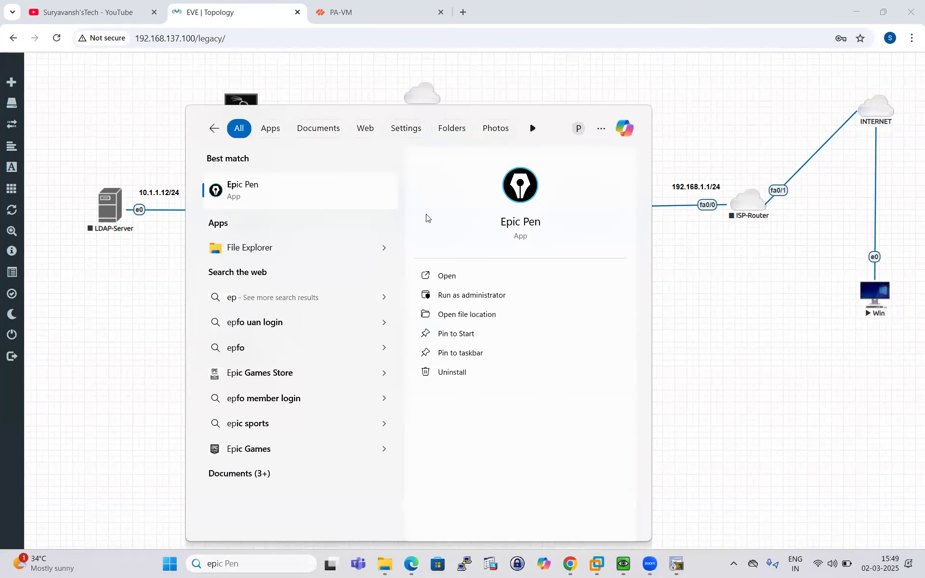
key(Return)
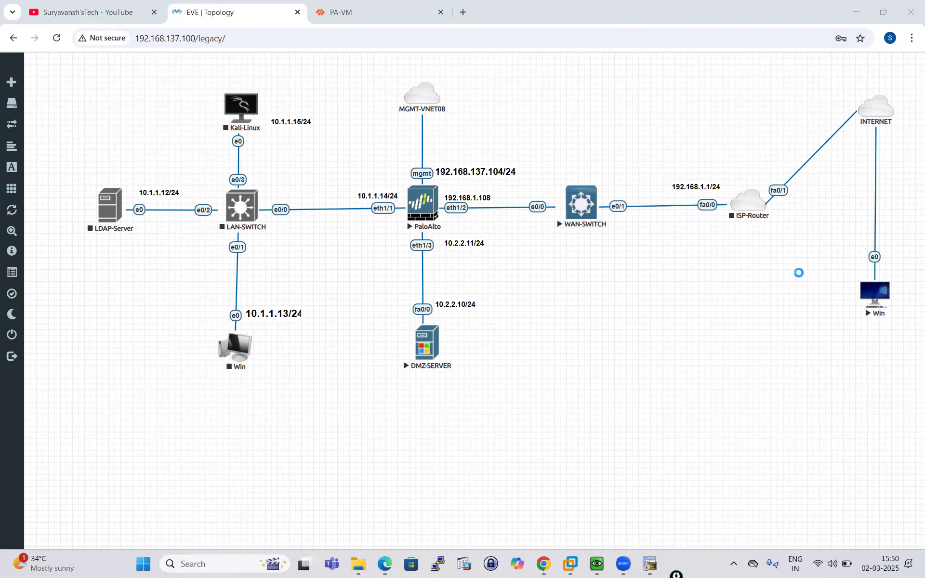
drag(407, 52, 480, 165)
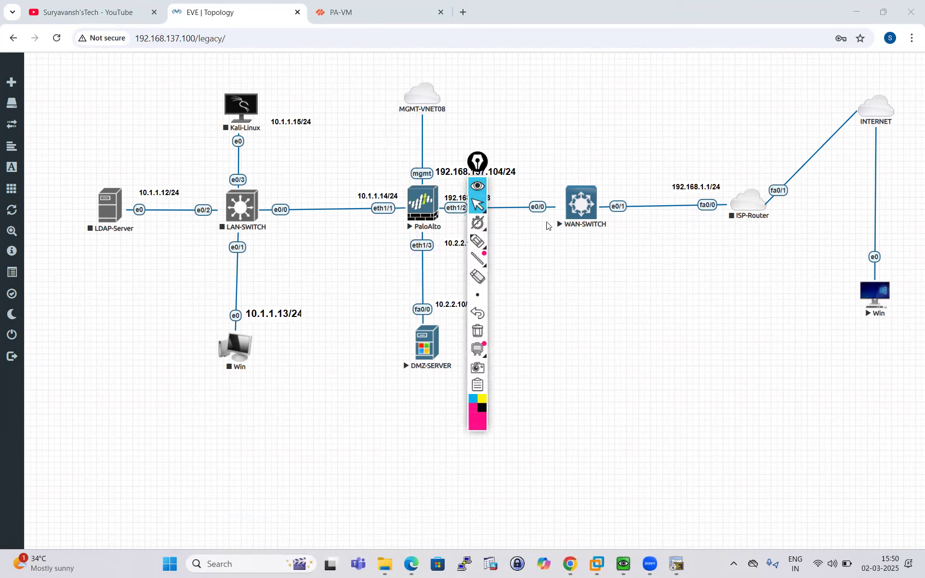
drag(549, 226, 862, 329)
click(859, 406)
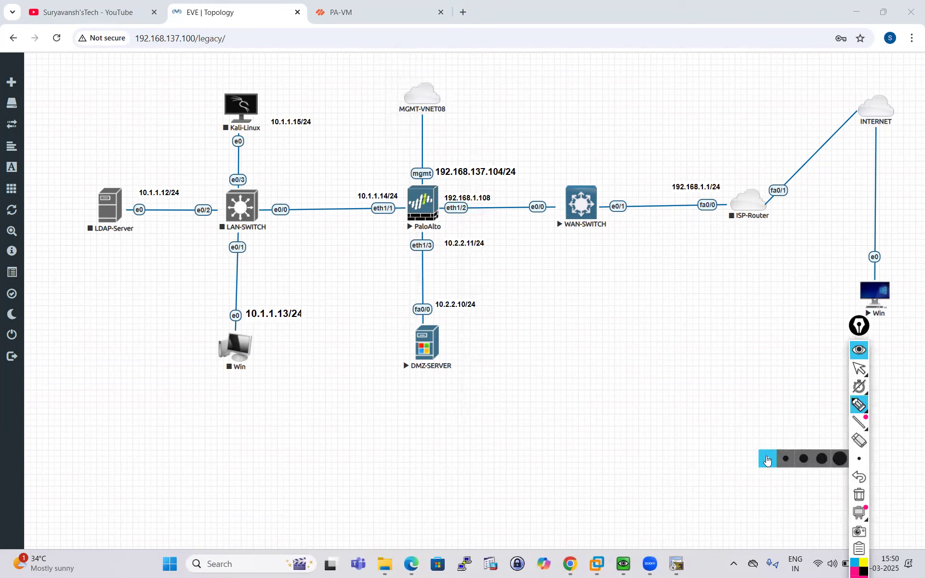
drag(415, 395, 457, 382)
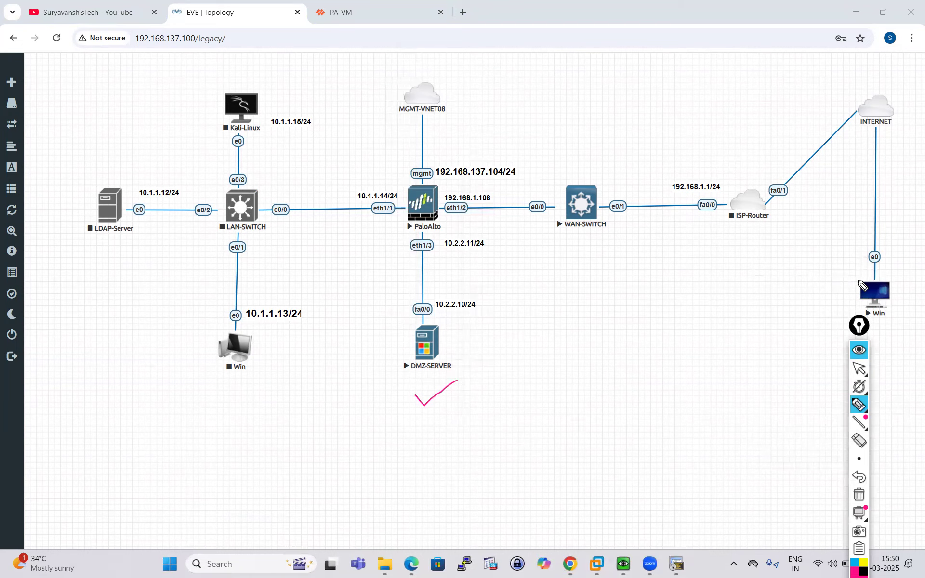
mouse_move(863, 286)
mouse_down()
mouse_move(850, 210)
mouse_move(760, 174)
mouse_move(690, 158)
mouse_move(583, 155)
mouse_move(497, 185)
mouse_move(509, 189)
mouse_up()
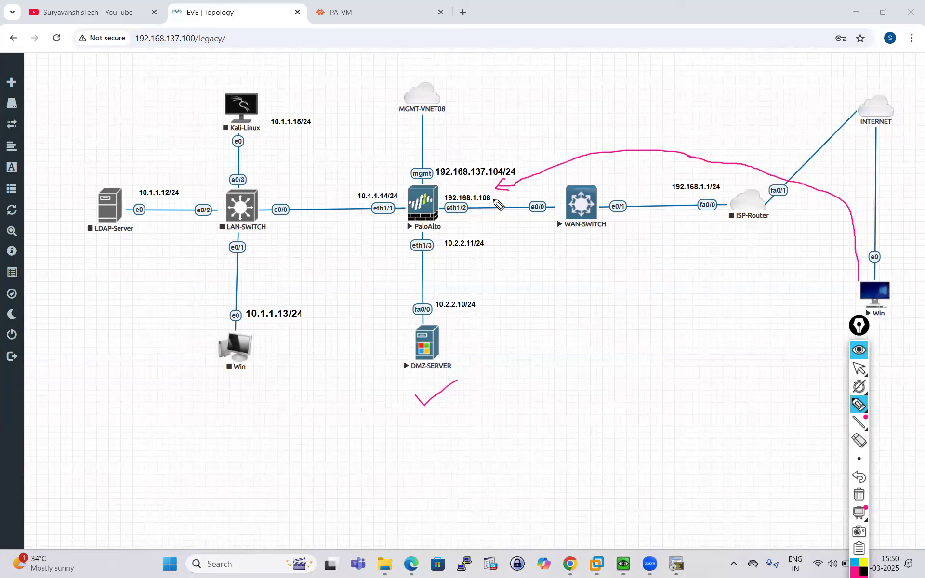
mouse_move(501, 202)
mouse_down()
mouse_move(489, 188)
mouse_move(513, 182)
mouse_move(500, 197)
mouse_up()
mouse_move(438, 212)
mouse_down()
mouse_move(461, 236)
mouse_move(453, 299)
mouse_move(446, 287)
mouse_move(453, 299)
mouse_up()
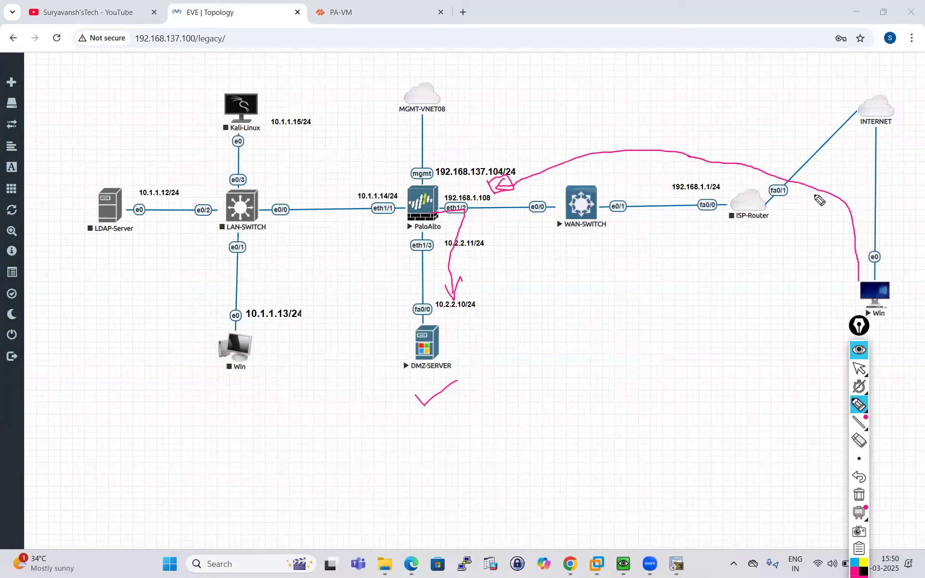
mouse_move(492, 306)
mouse_down()
mouse_move(424, 293)
mouse_move(502, 384)
mouse_move(487, 306)
mouse_move(478, 301)
mouse_up()
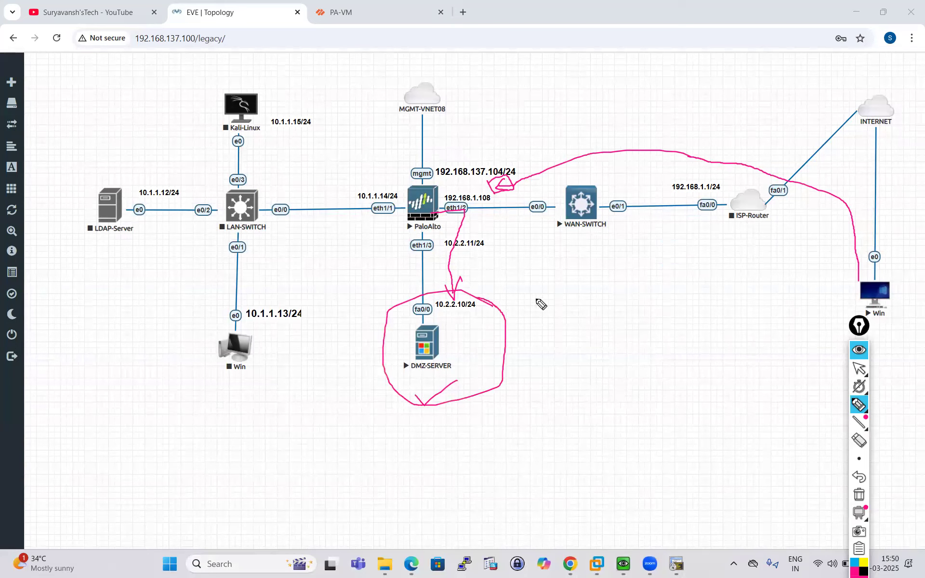
mouse_move(537, 325)
mouse_down()
mouse_move(551, 318)
mouse_move(541, 317)
mouse_move(543, 330)
mouse_up()
mouse_move(570, 318)
mouse_down()
mouse_move(569, 304)
mouse_move(593, 282)
mouse_move(598, 304)
mouse_move(608, 277)
mouse_move(609, 300)
mouse_up()
drag(530, 338, 599, 301)
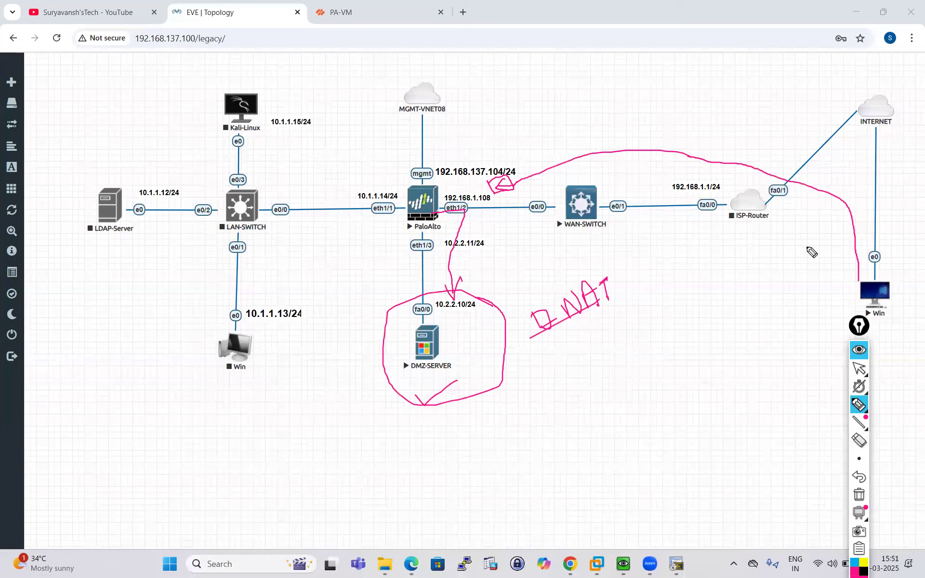
mouse_move(865, 374)
click(860, 440)
mouse_move(470, 304)
mouse_down()
mouse_move(516, 362)
mouse_move(461, 234)
mouse_move(562, 179)
mouse_move(787, 190)
mouse_up()
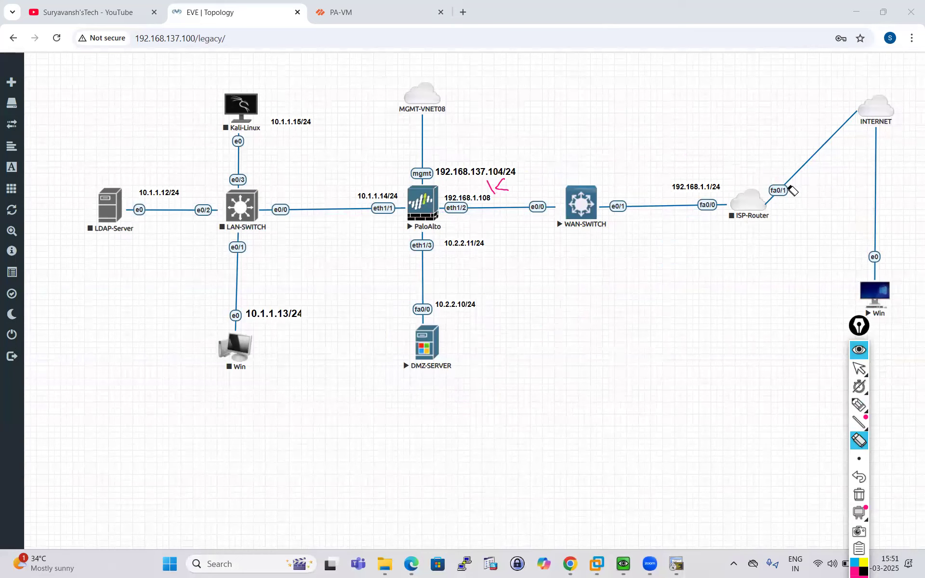
- Tuck Epic Pen away, bring up PA-VM full screen, open Policies > NAT and start a new rule
click(859, 349)
click(883, 12)
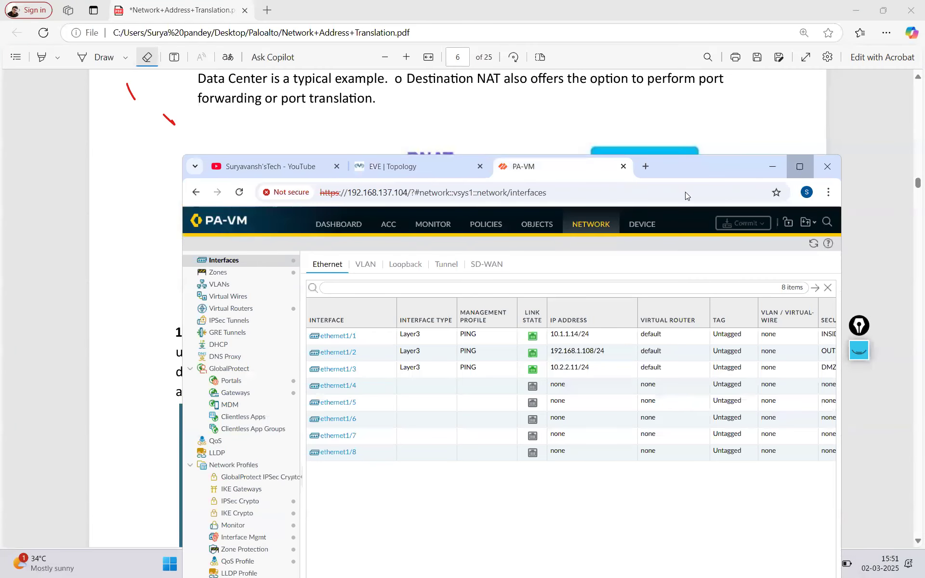
click(800, 166)
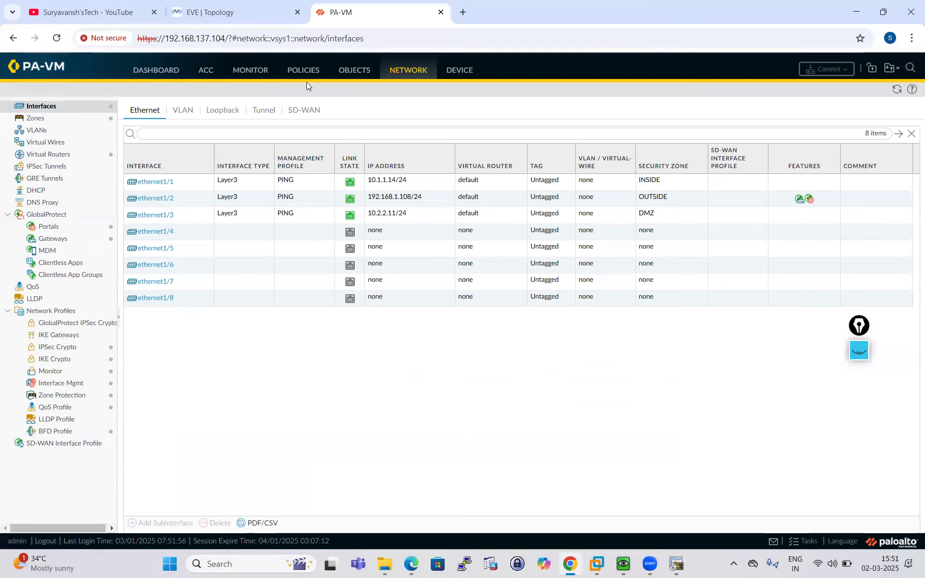
click(295, 72)
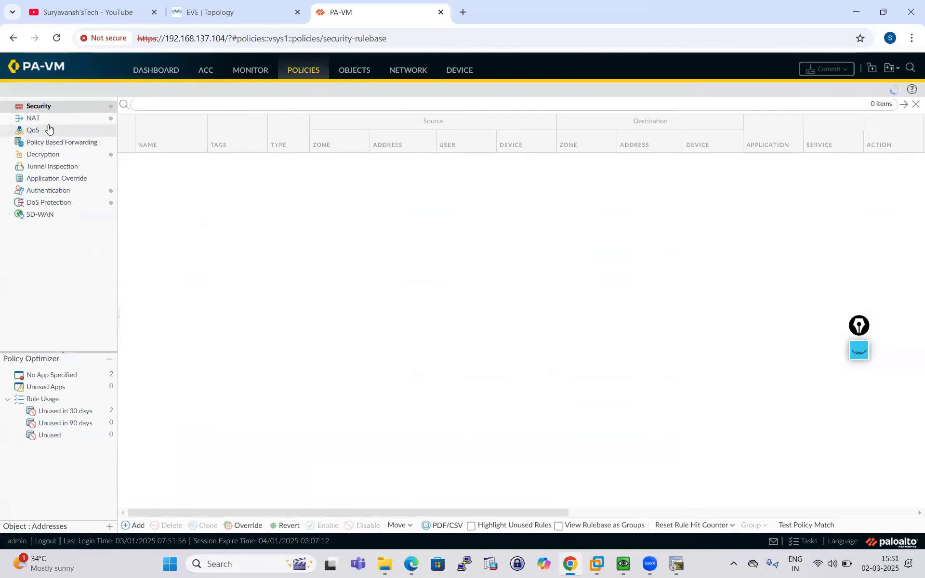
click(33, 118)
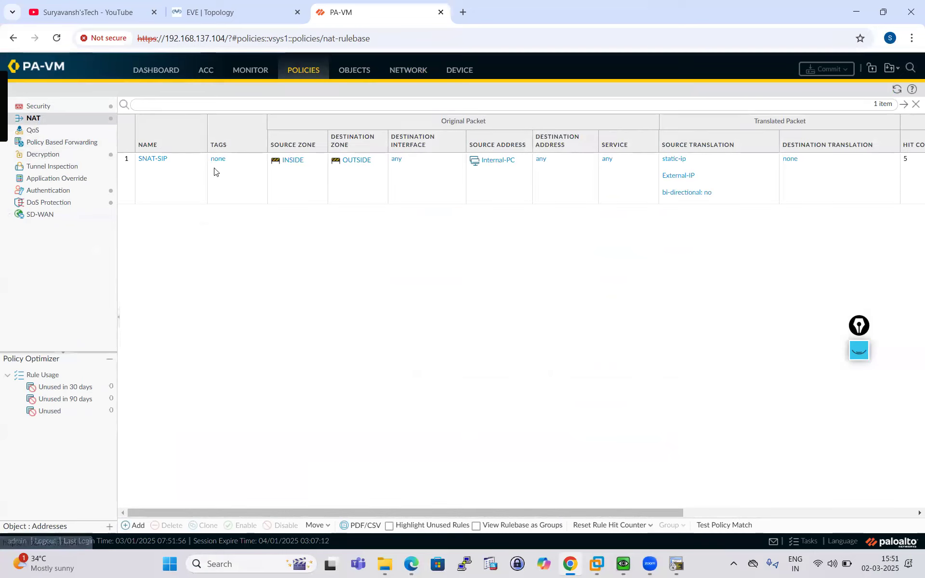
click(135, 526)
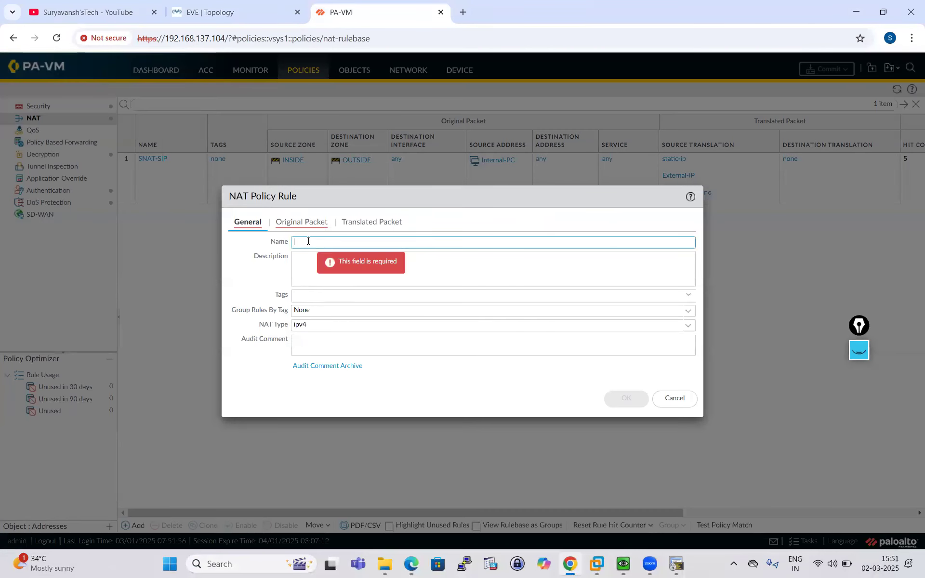
- Name the NAT rule DNAT-1-1 and match source and destination zone OUTSIDE
text(DNAT-1-1)
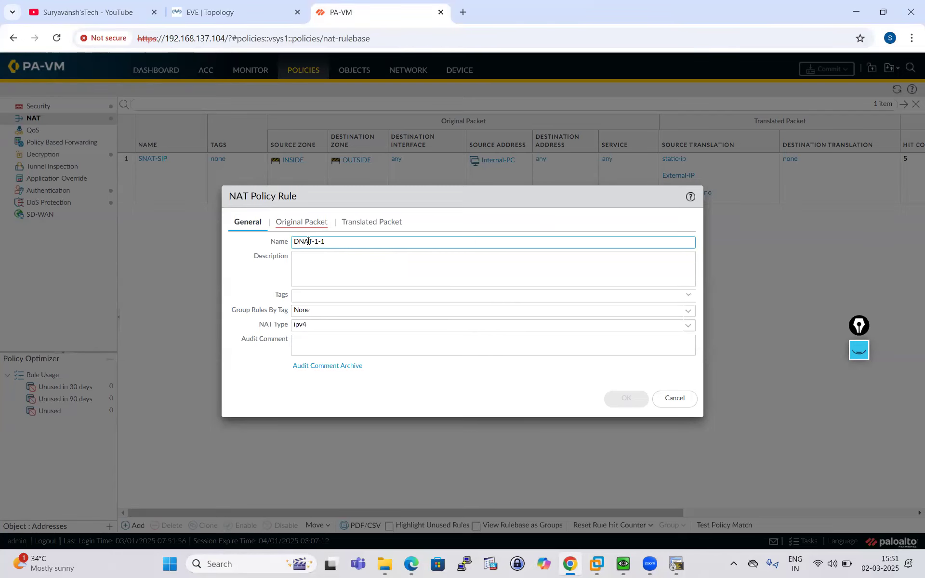
click(313, 262)
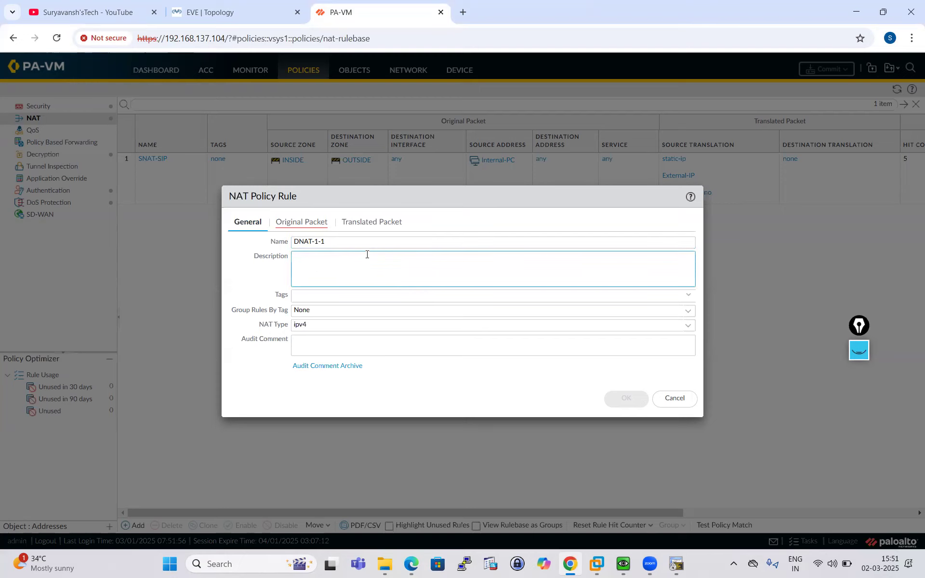
click(313, 230)
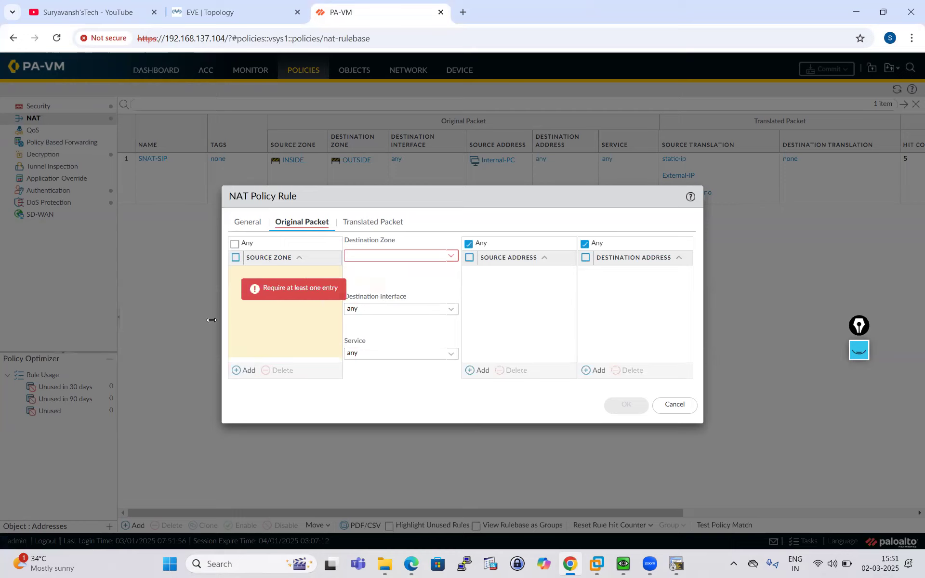
click(243, 370)
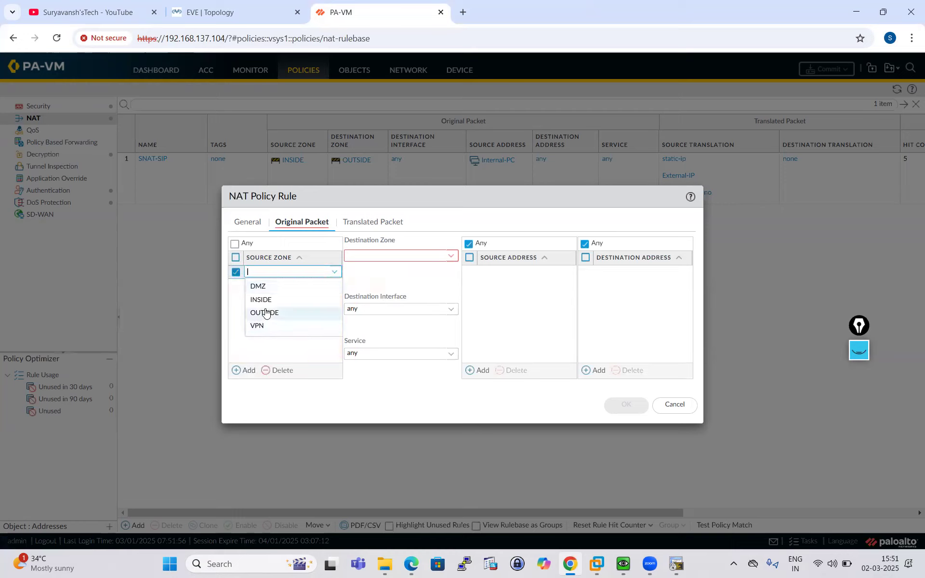
click(266, 313)
click(451, 258)
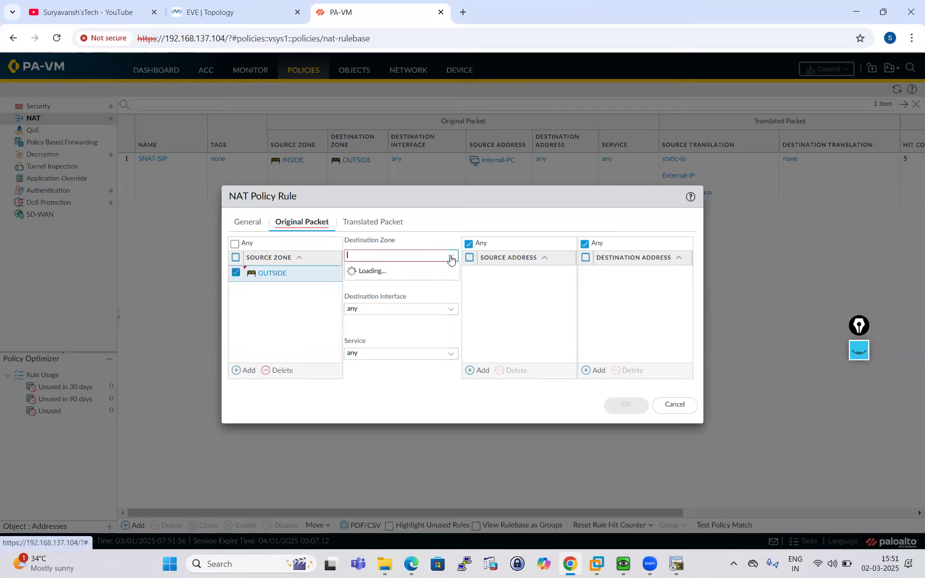
click(376, 295)
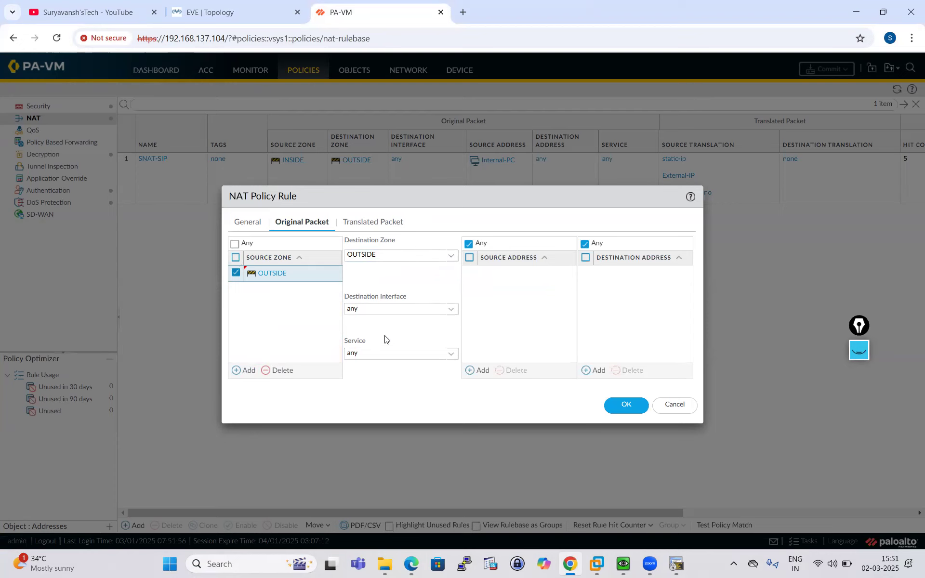
click(190, 21)
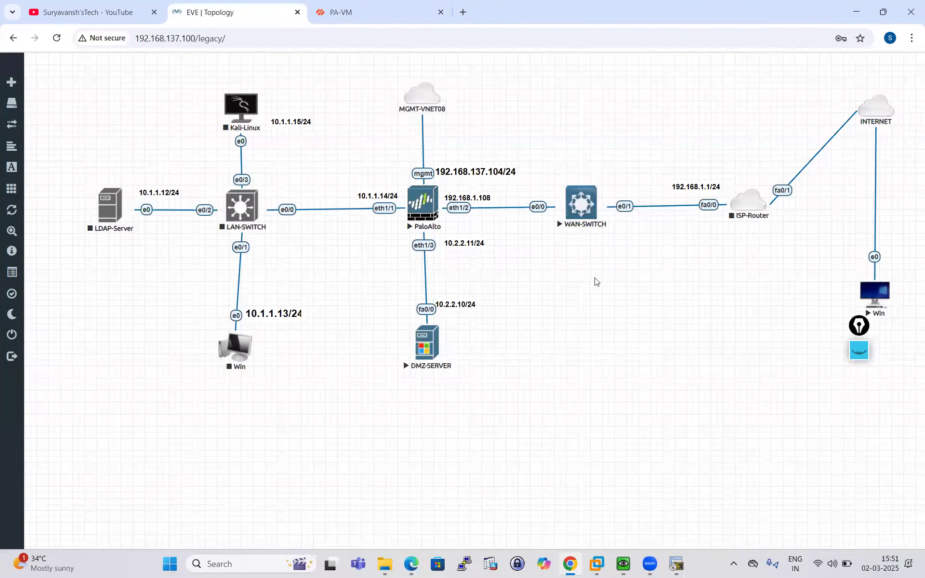
- Review the DNAT notes and topology, then return to the maximized PA-VM NAT rule editor
drag(860, 326, 867, 407)
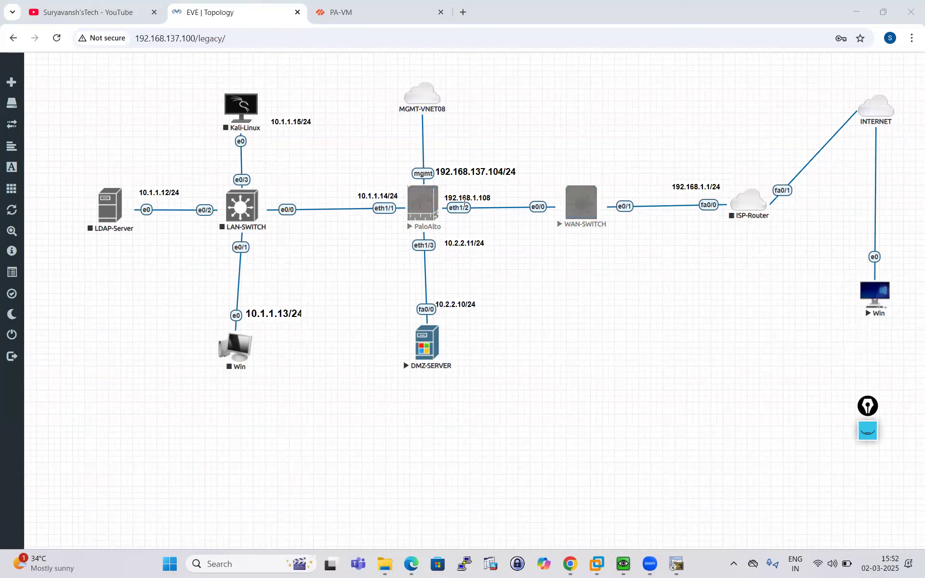
click(573, 562)
click(570, 563)
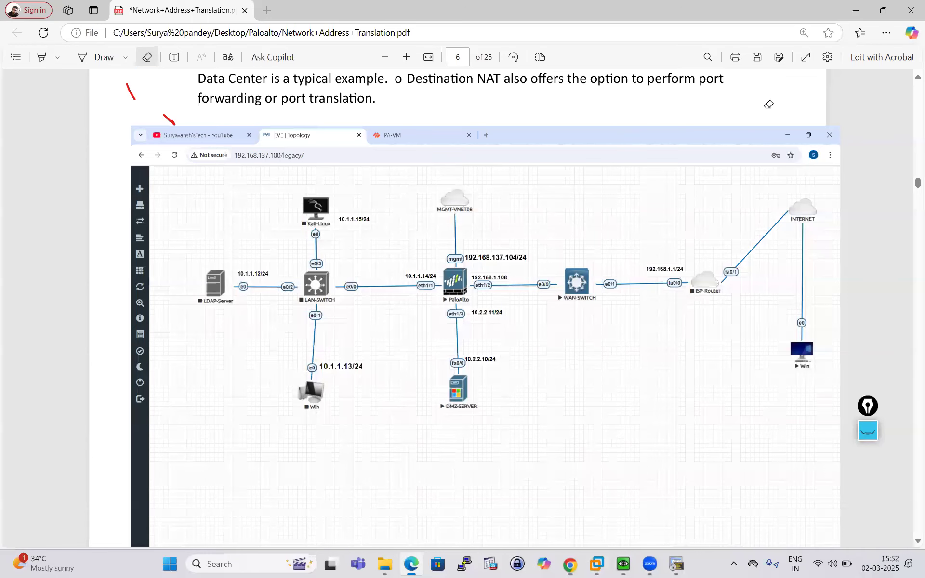
click(573, 564)
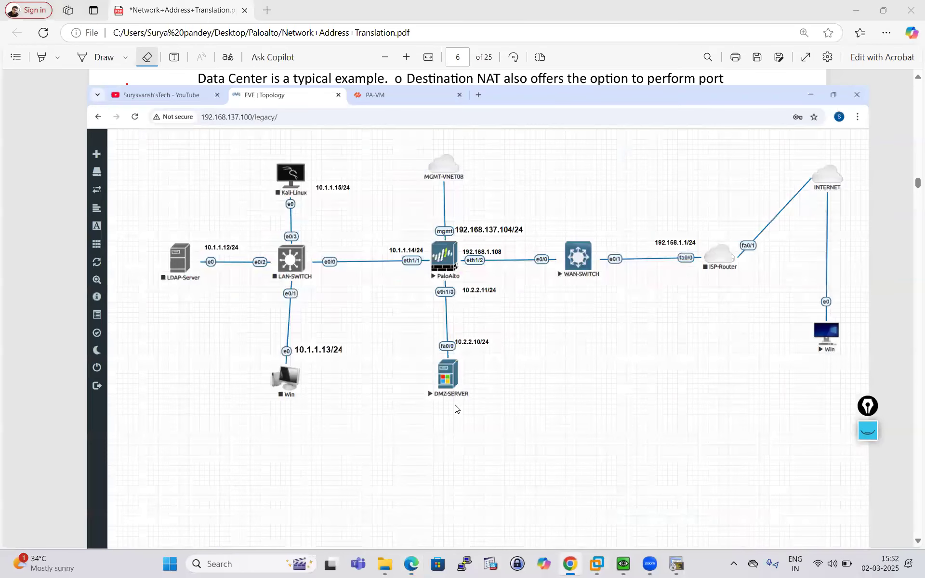
click(896, 10)
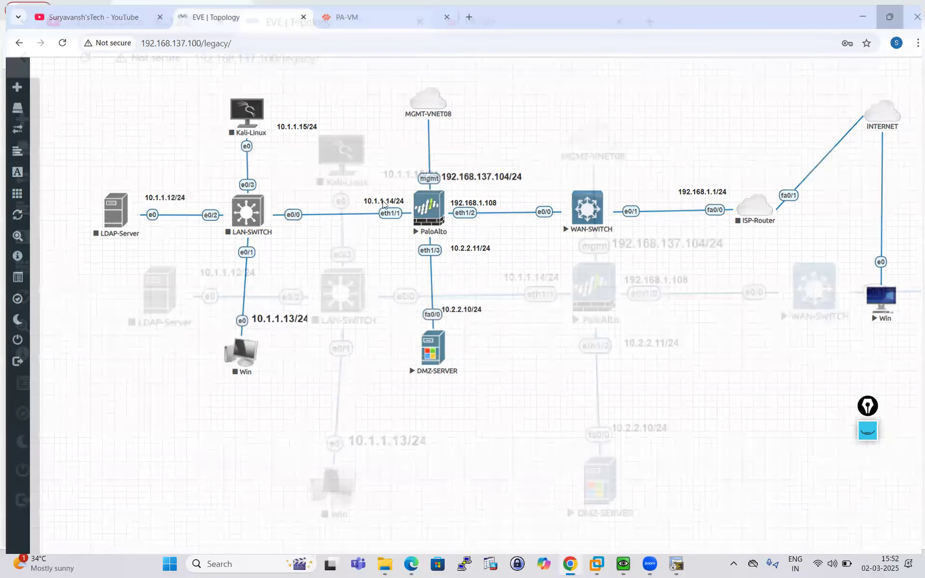
click(524, 167)
click(800, 168)
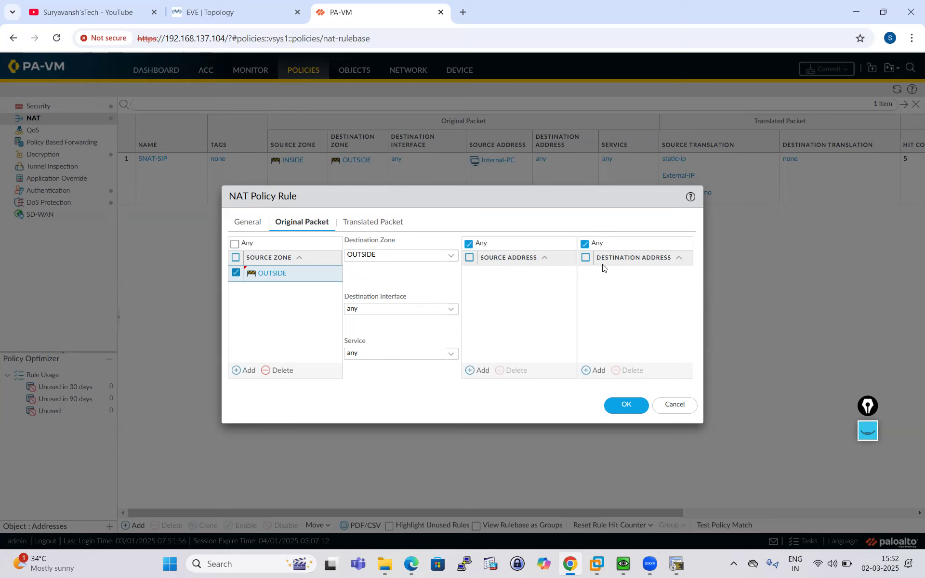
- Replace the External-IP entry with destination address 192.168.1.108 in the NAT rule
click(596, 370)
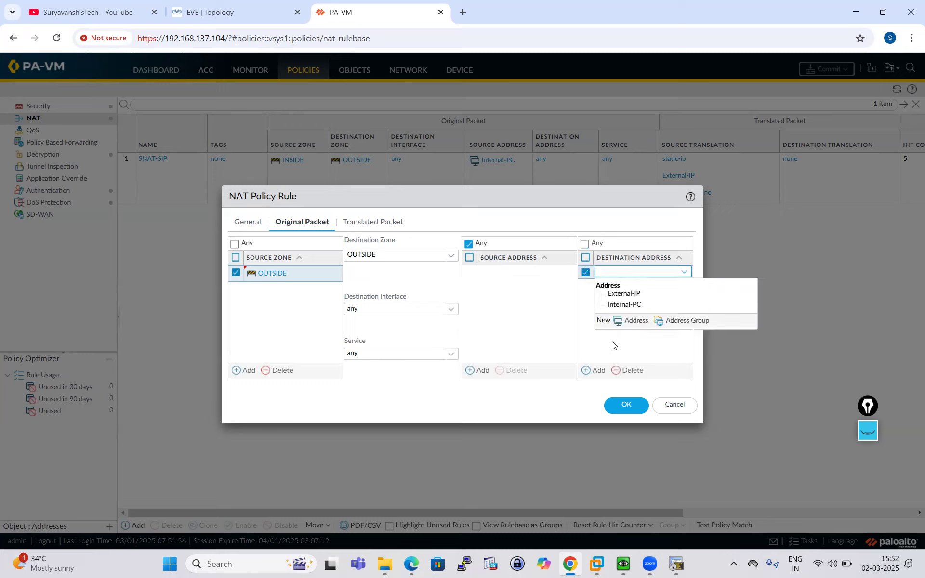
click(627, 294)
click(617, 324)
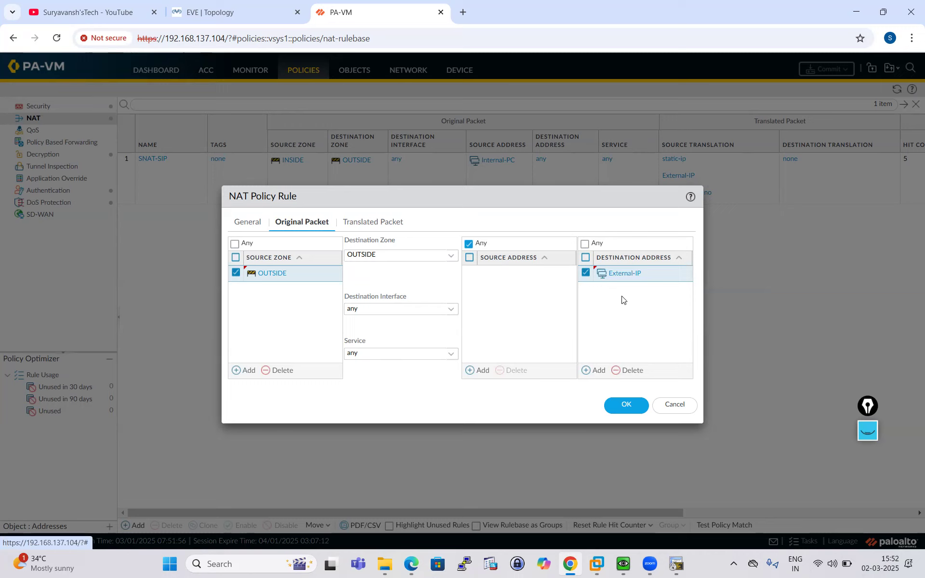
click(633, 273)
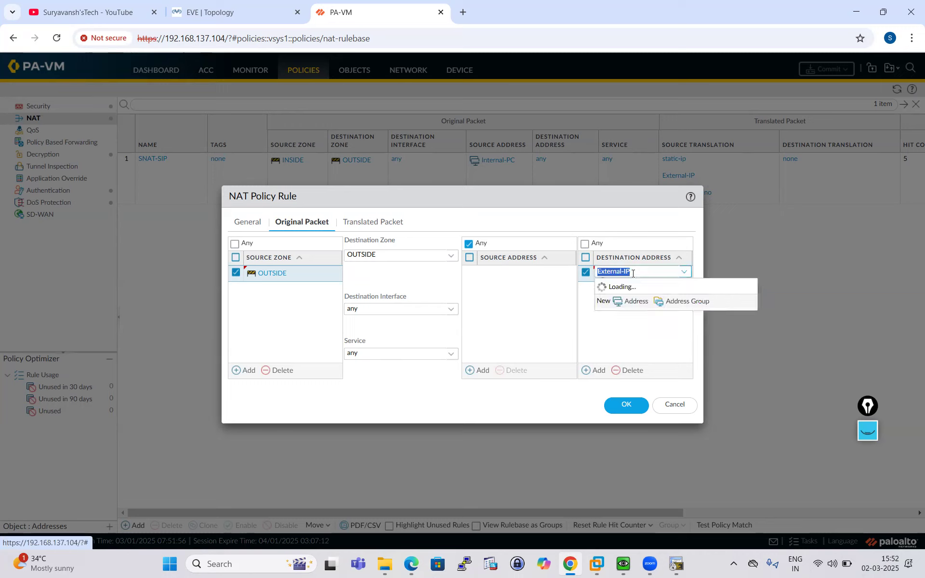
click(640, 296)
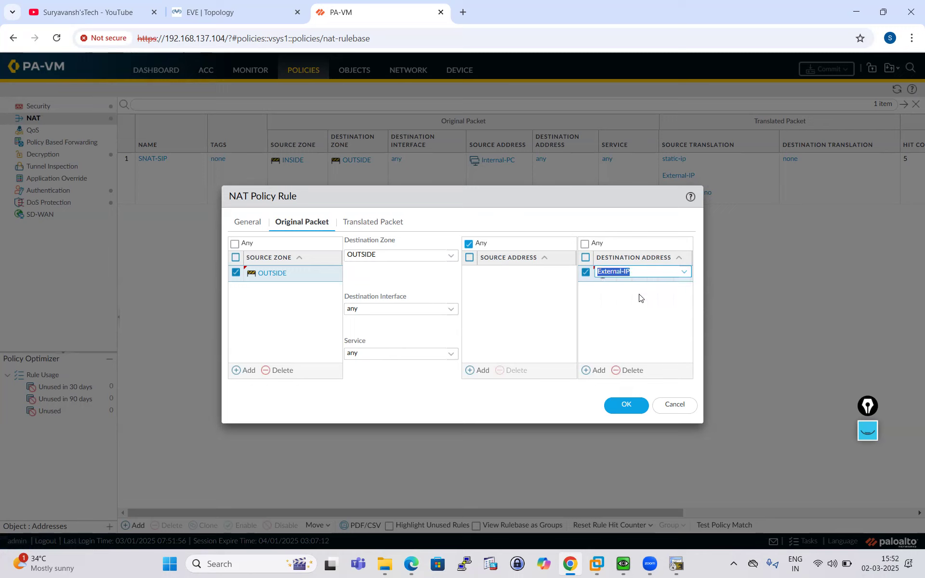
click(636, 298)
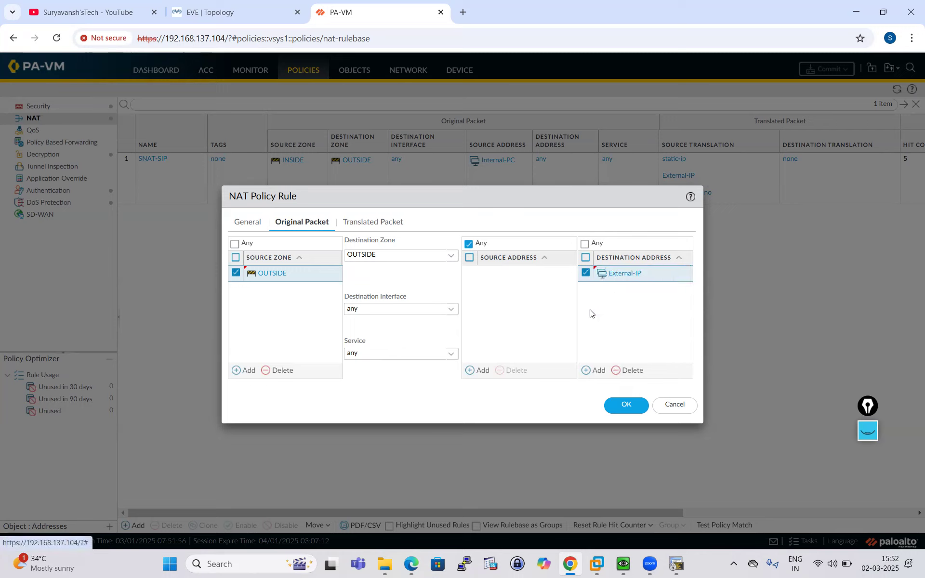
click(633, 372)
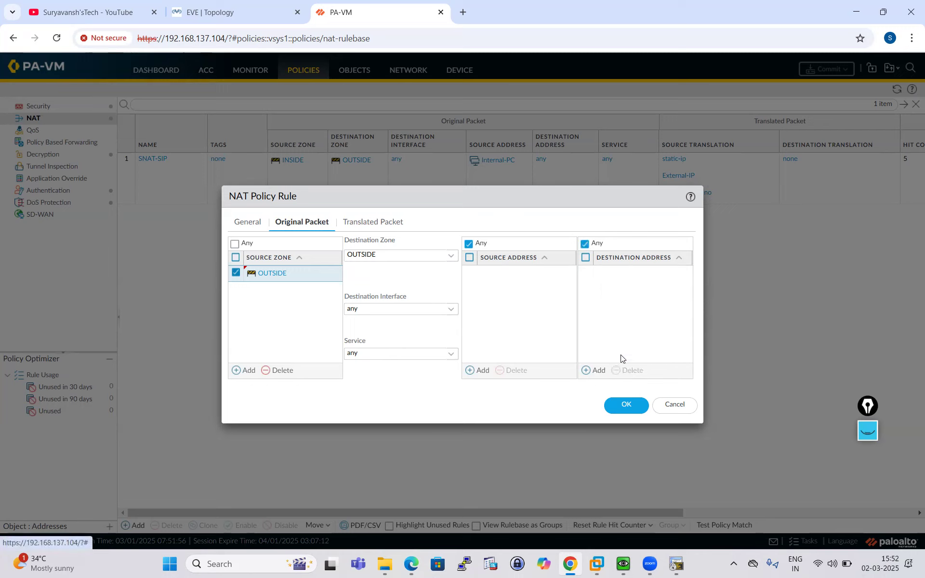
click(595, 371)
text(192.168.1)
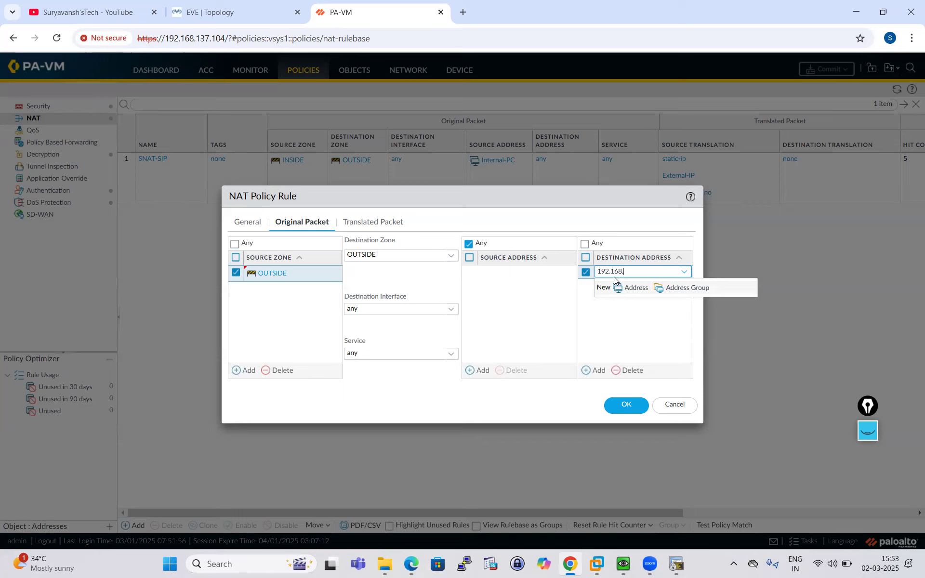
text(.108)
click(606, 333)
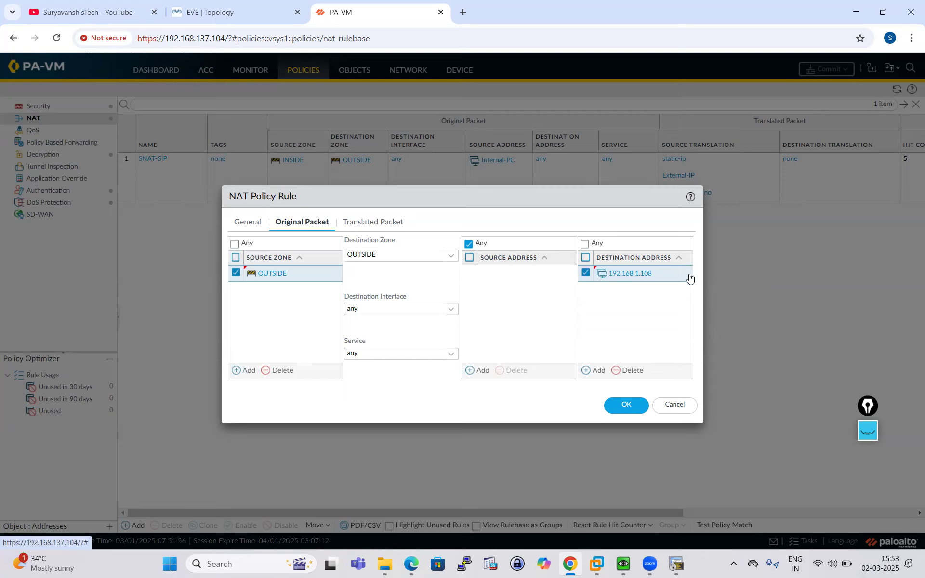
- Check the topology's addresses, then return to the full-screen PA-VM NAT rule editor
click(214, 12)
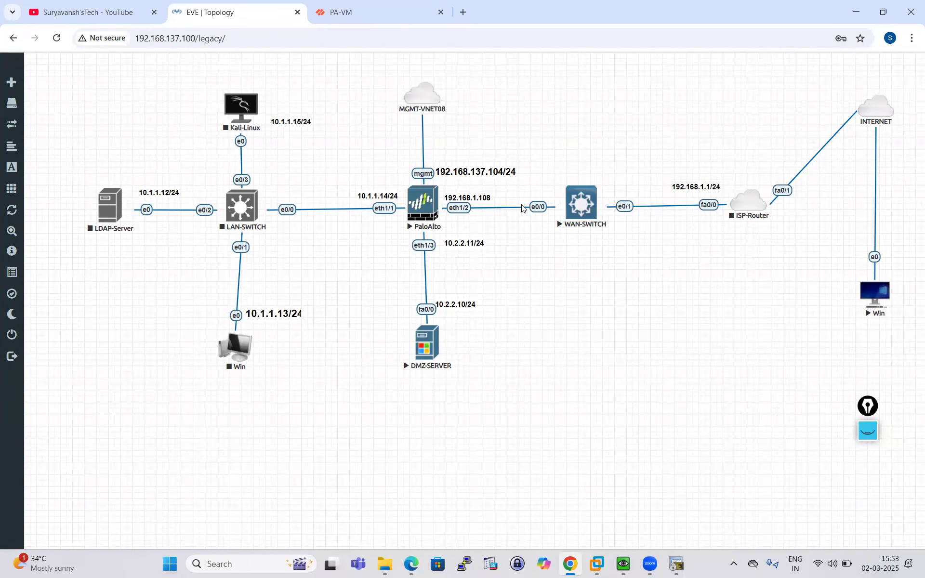
click(879, 19)
click(550, 166)
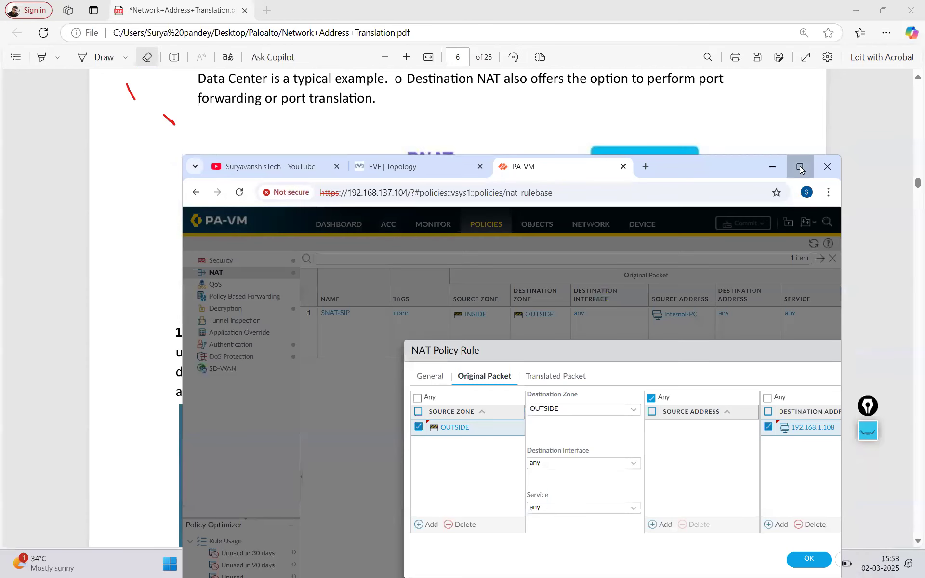
click(800, 166)
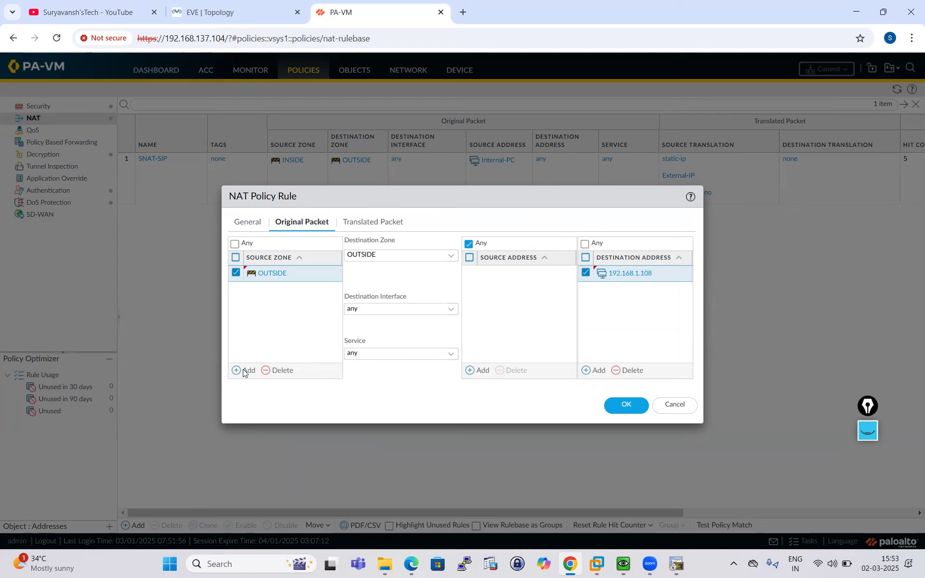
- Set destination translation to Static IP with translated address 10.2.2.10
click(384, 223)
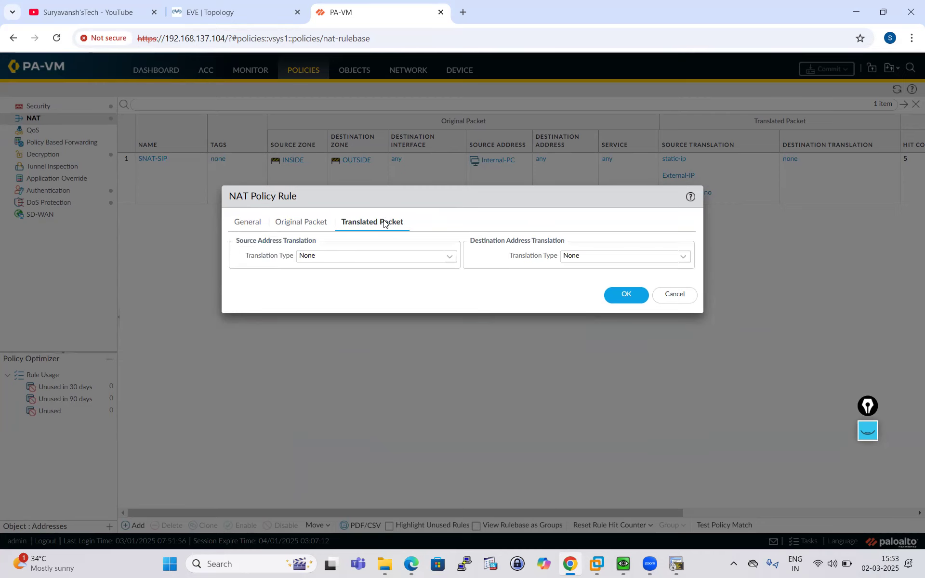
click(686, 260)
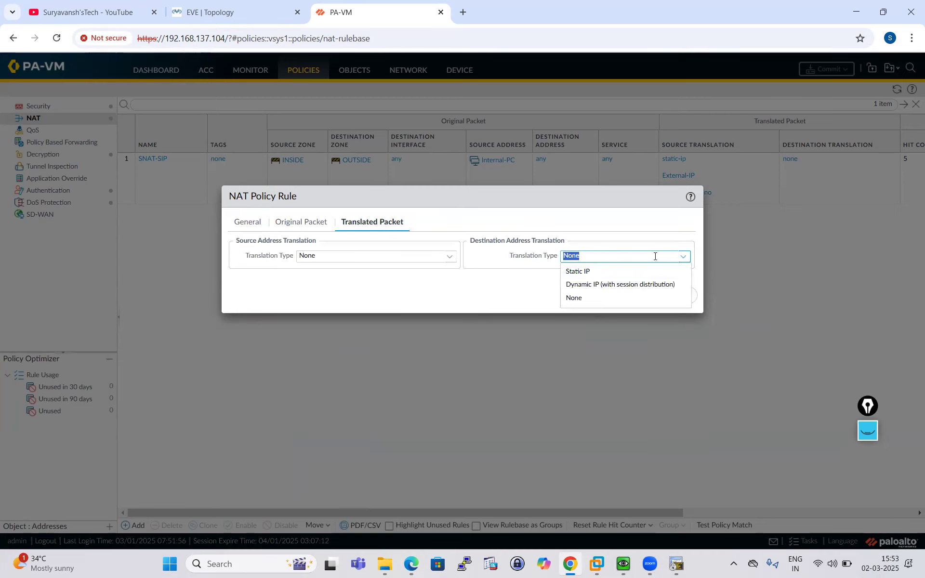
click(571, 271)
click(572, 271)
text(10)
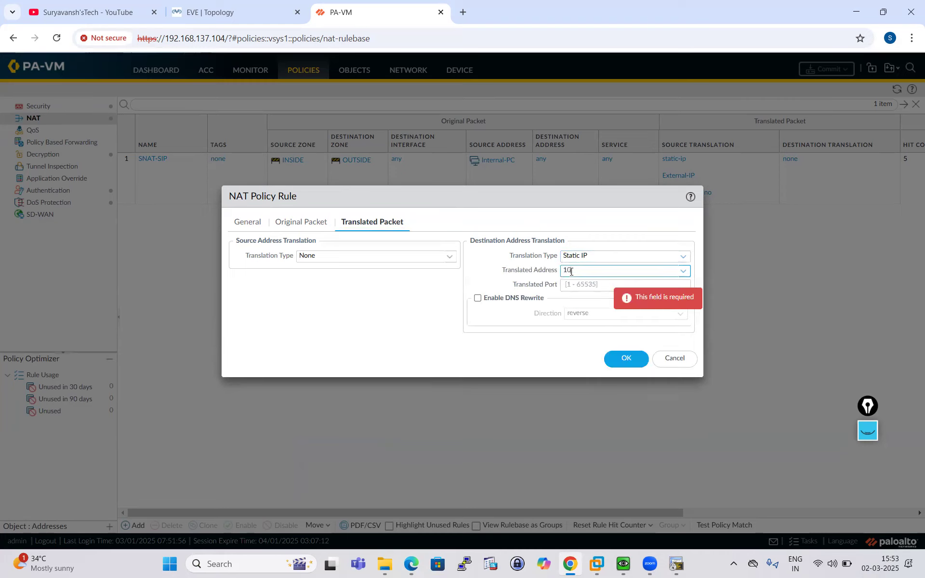
text(.2.2/.)
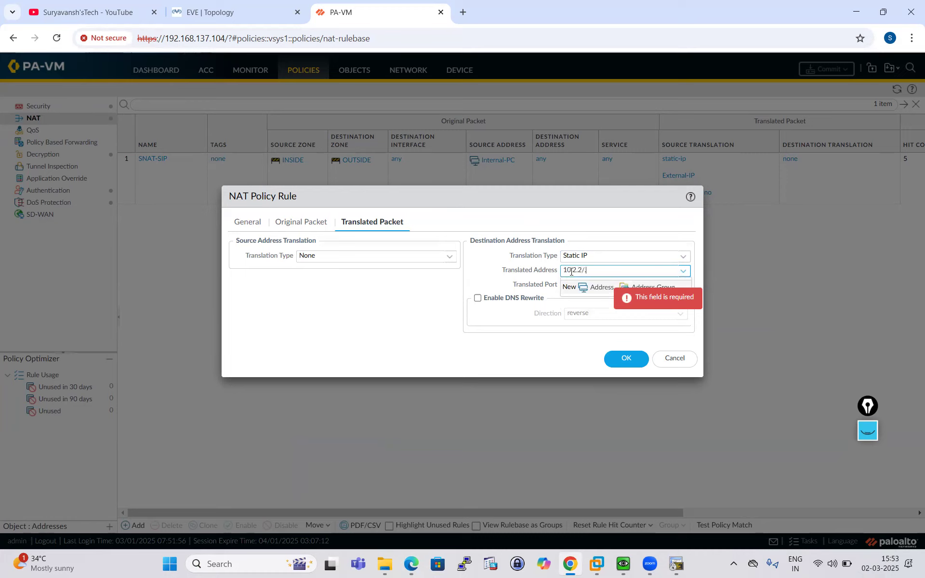
key(BackSpace)
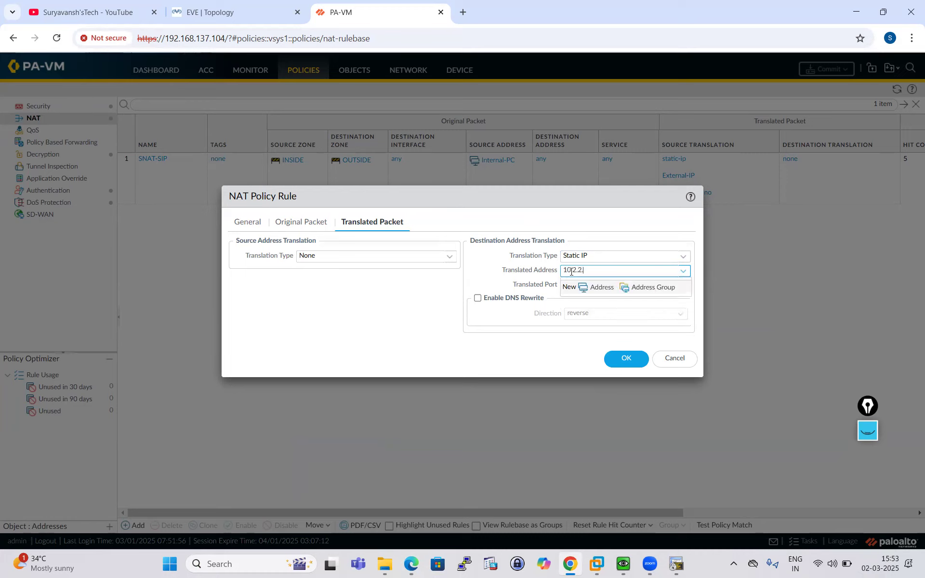
text(10)
click(176, 10)
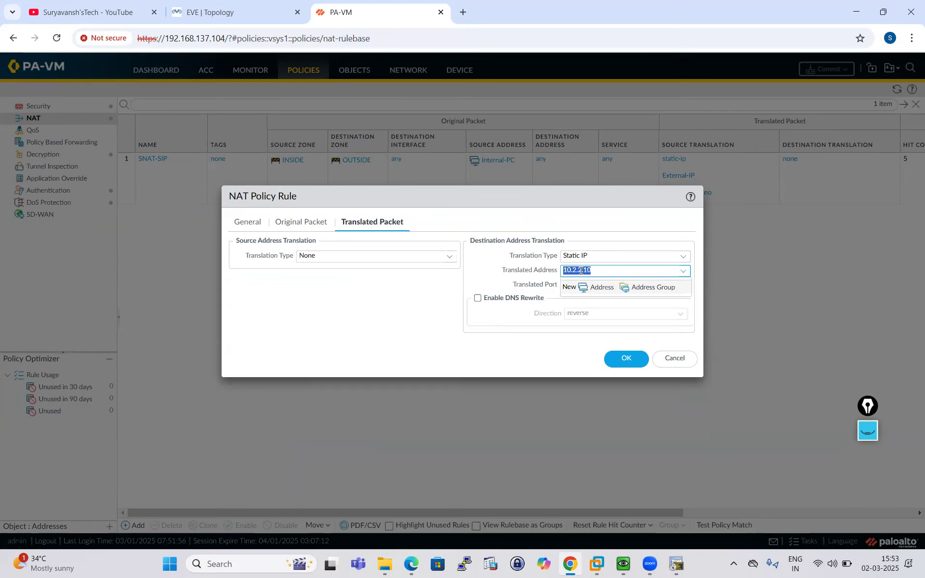
click(610, 271)
click(609, 309)
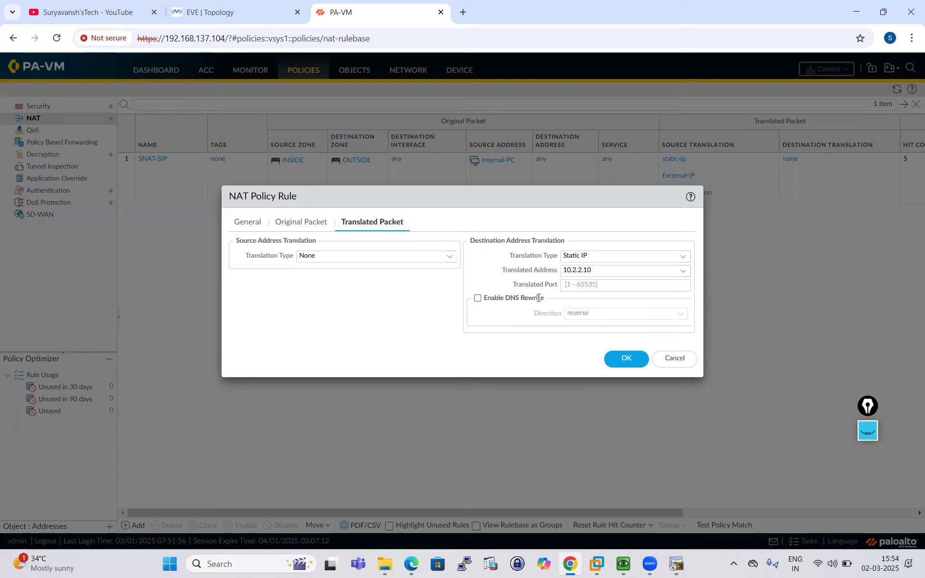
- Save DNAT-1-1 and move it to the top of the NAT rulebase, above SNAT-SIP
click(627, 359)
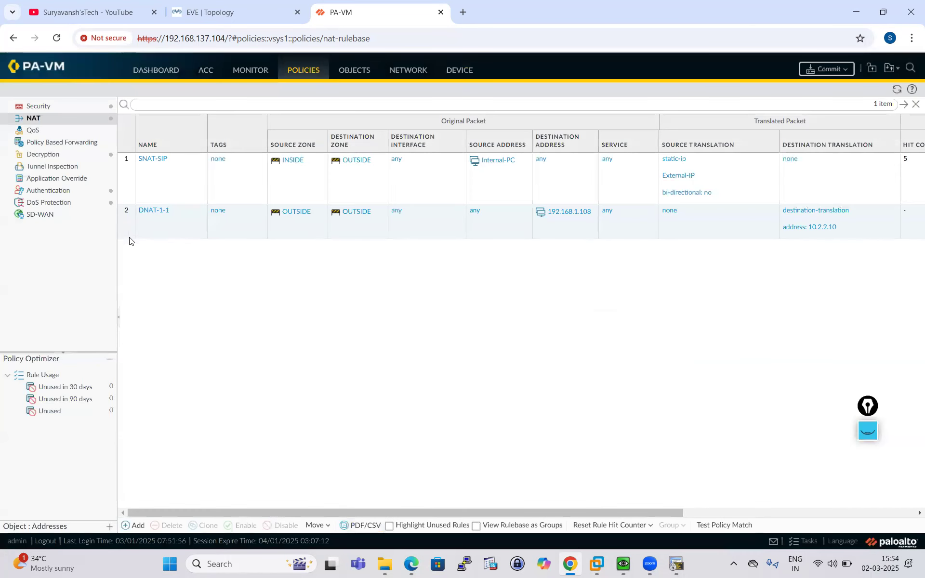
click(129, 222)
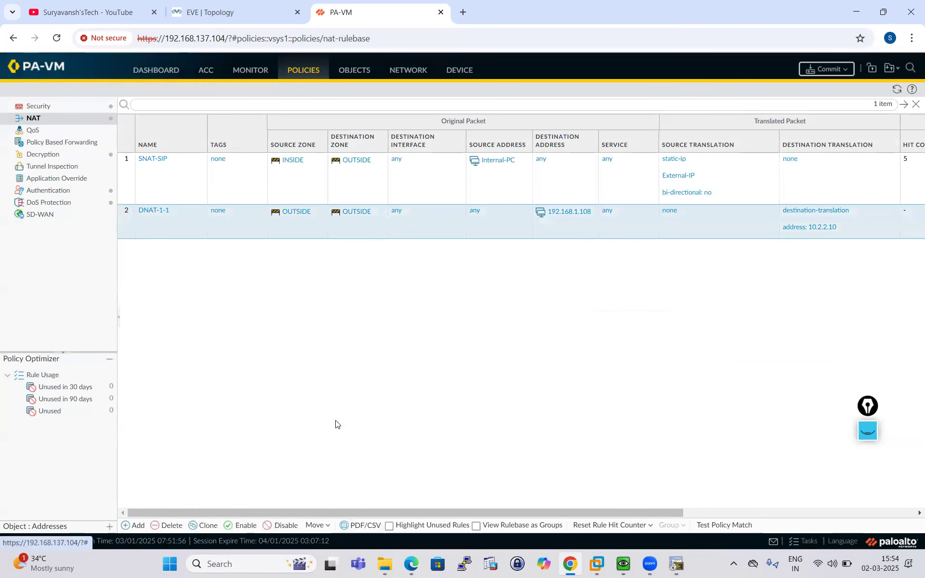
click(316, 525)
click(333, 471)
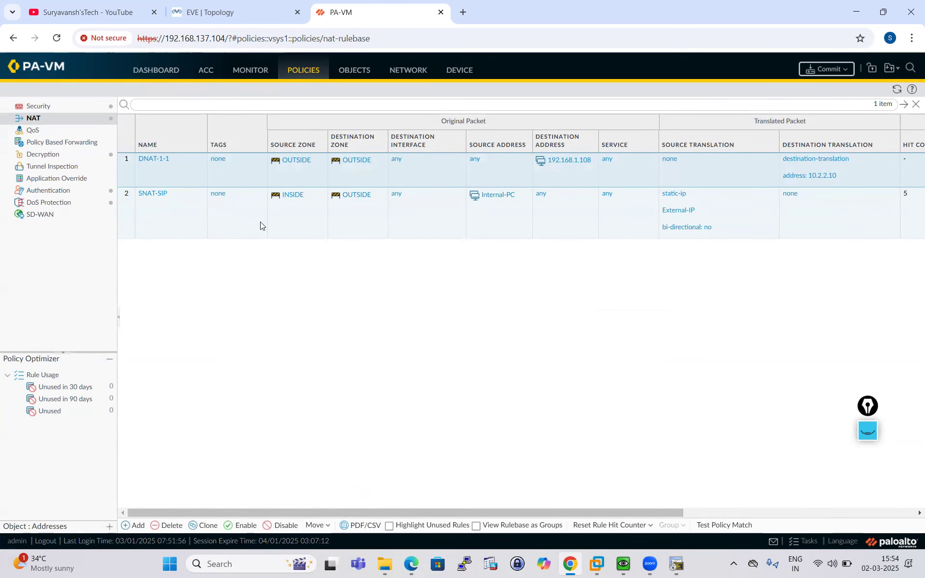
click(48, 107)
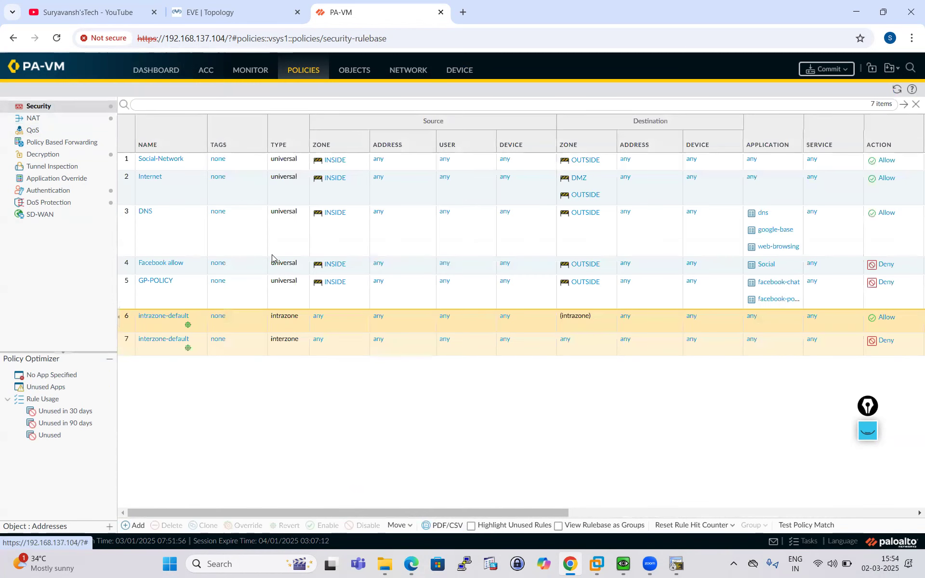
- Create a new security rule named DNAT-Policy with source zone OUTSIDE
click(134, 526)
click(236, 243)
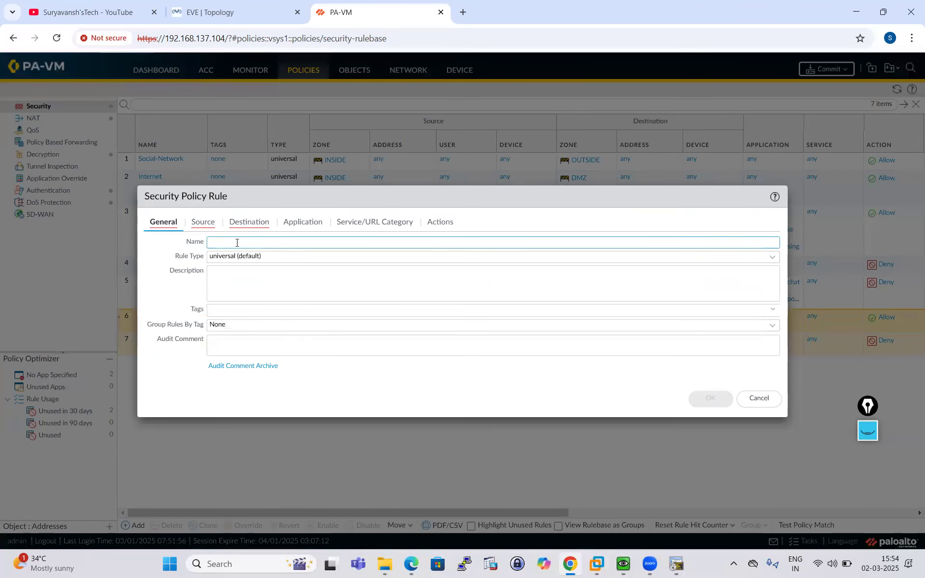
text(DNAT-Po)
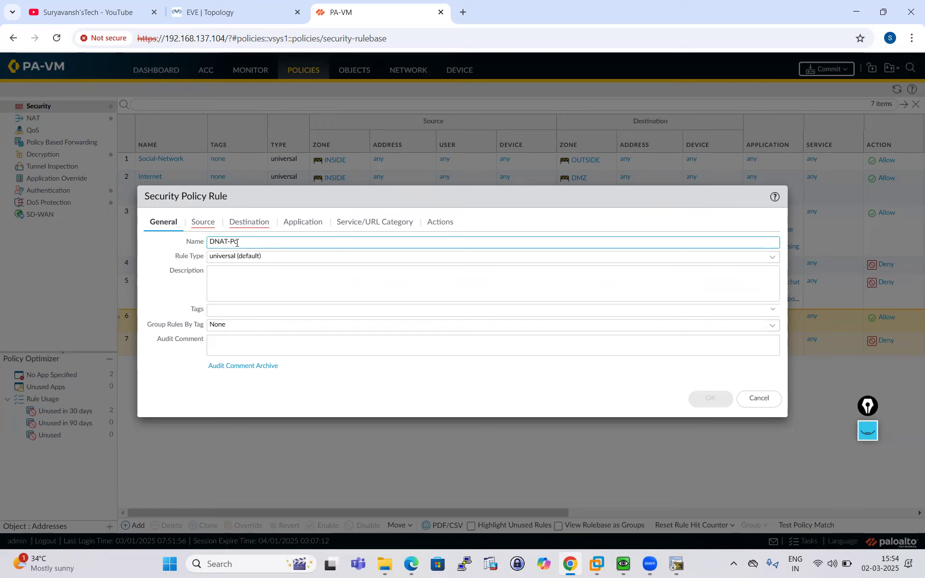
text(y)
click(203, 222)
click(166, 370)
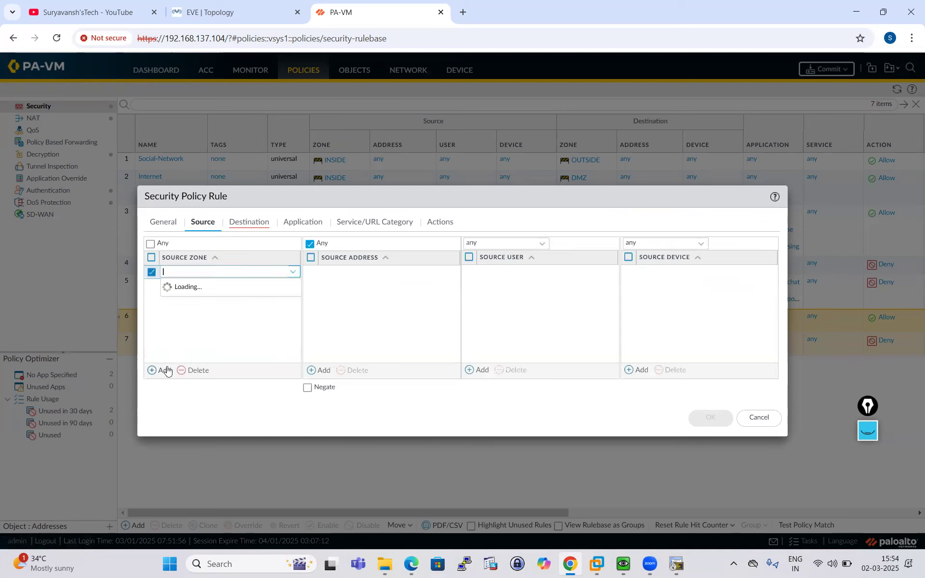
click(193, 314)
click(194, 324)
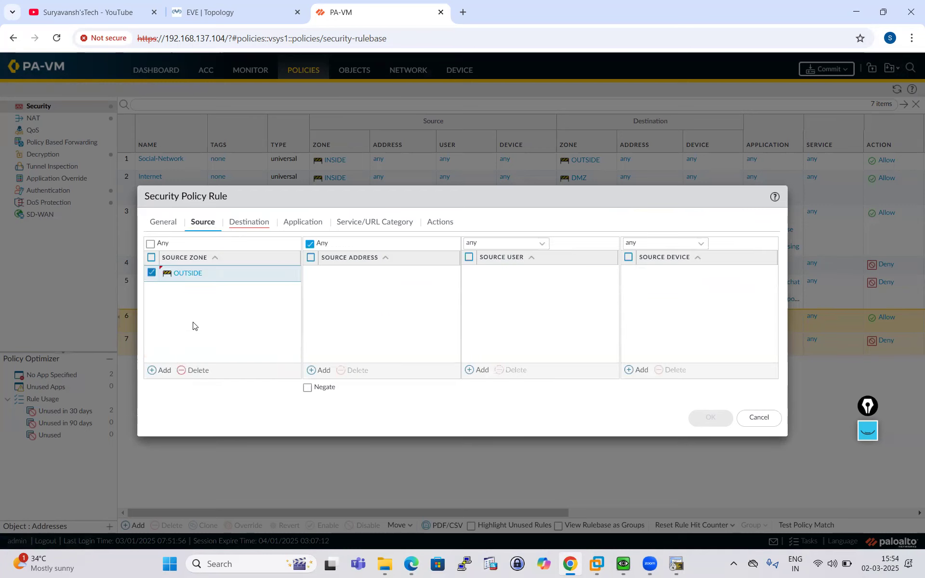
click(249, 231)
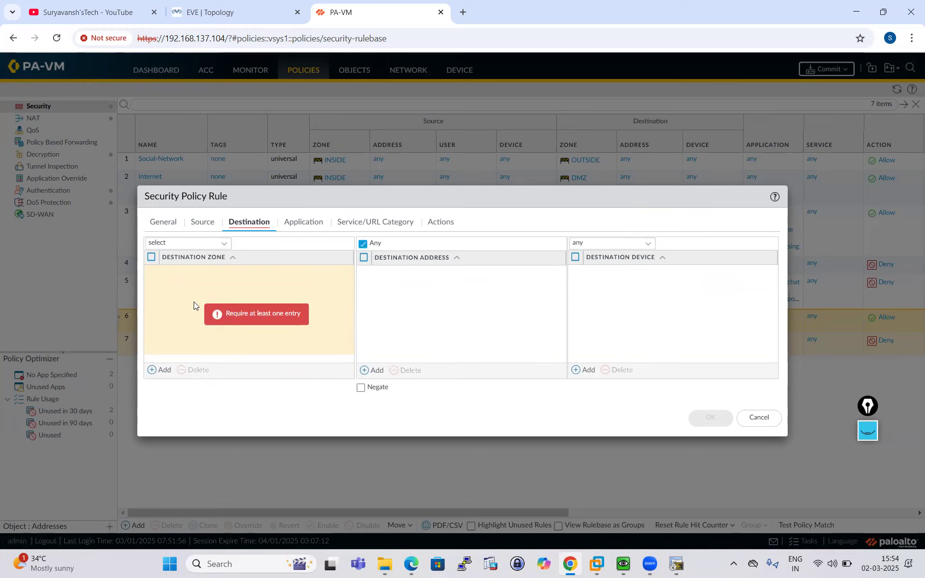
- Set the rule's destination zone to DMZ and destination address to 192.168.1.108
click(163, 370)
click(179, 287)
click(185, 319)
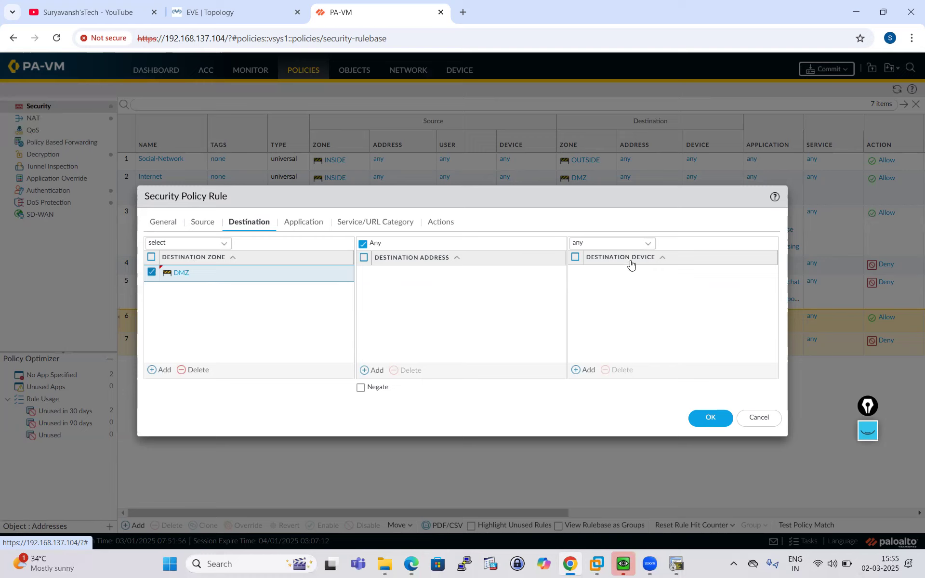
click(376, 371)
text(192.168)
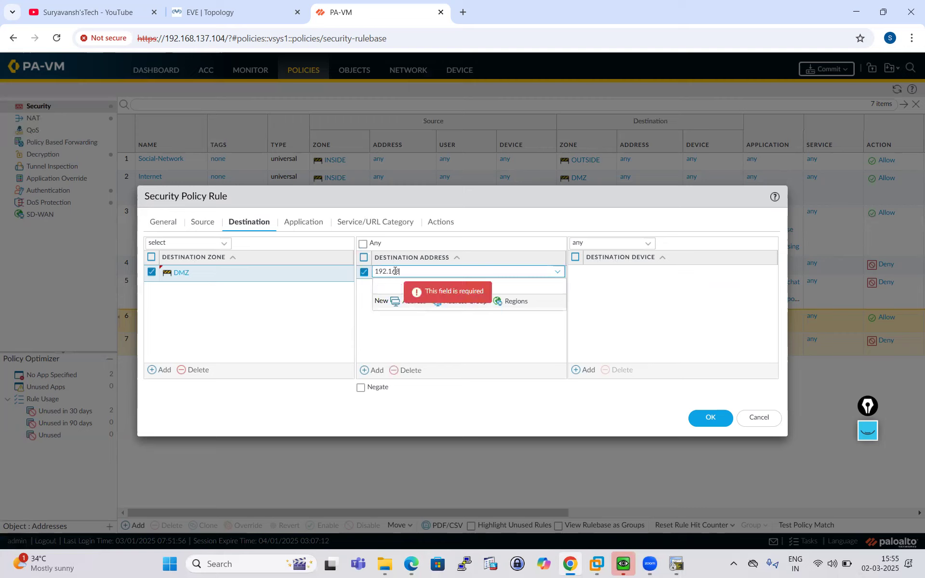
text(.1.108)
click(457, 347)
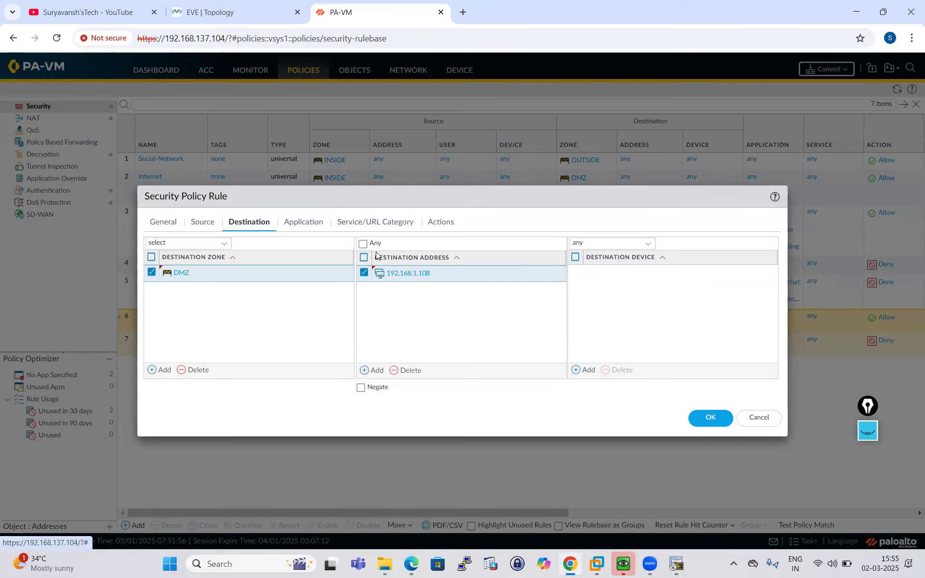
click(302, 223)
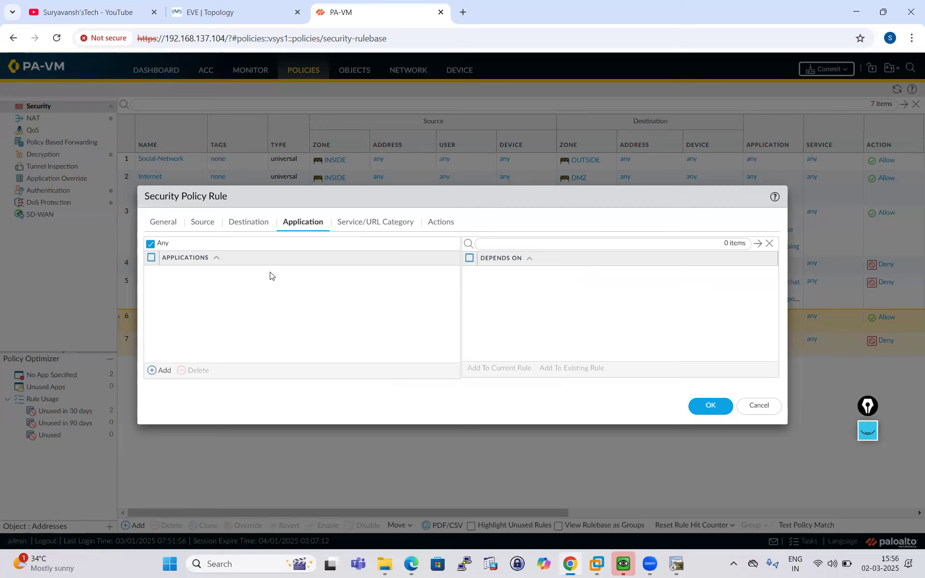
- Set the service to any, confirm the Allow action, and save DNAT-Policy
click(374, 222)
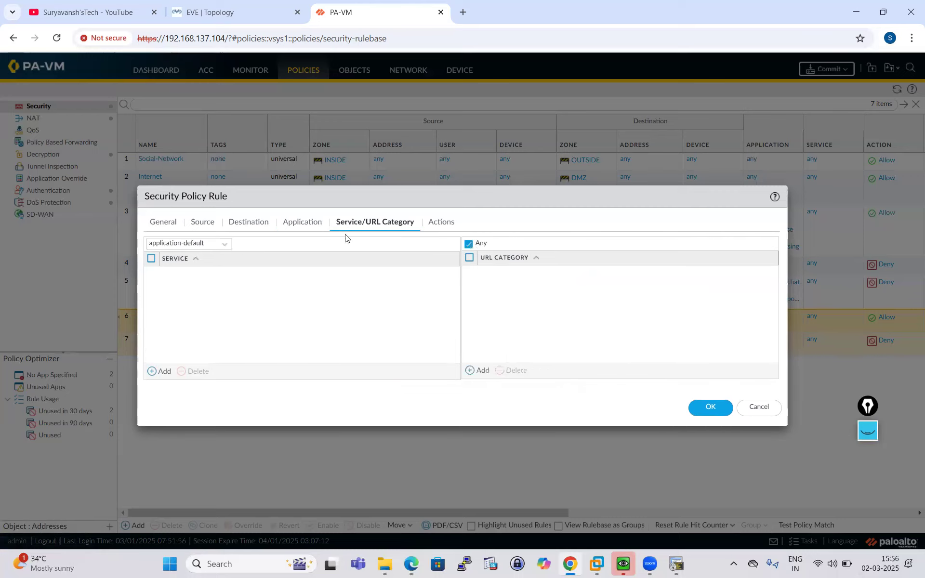
click(224, 244)
click(182, 270)
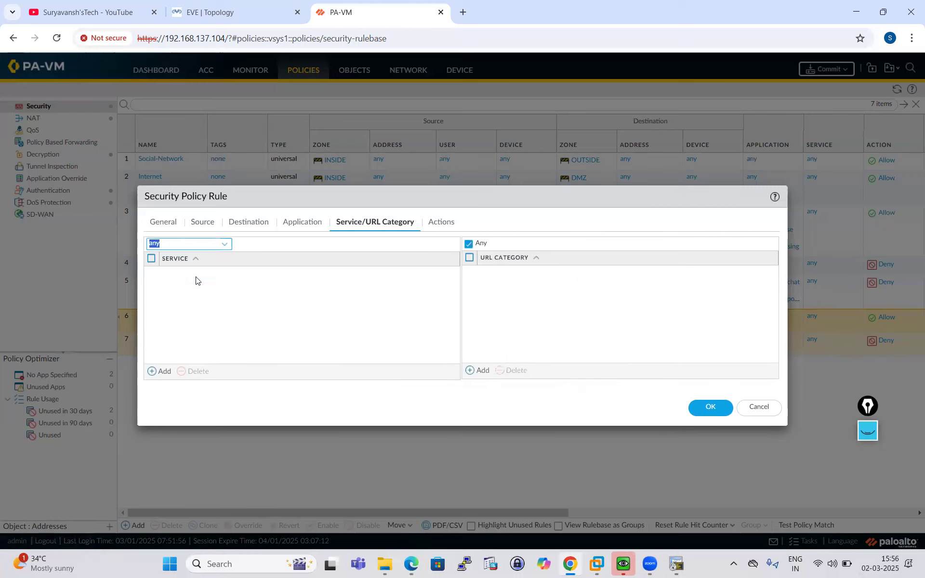
click(433, 228)
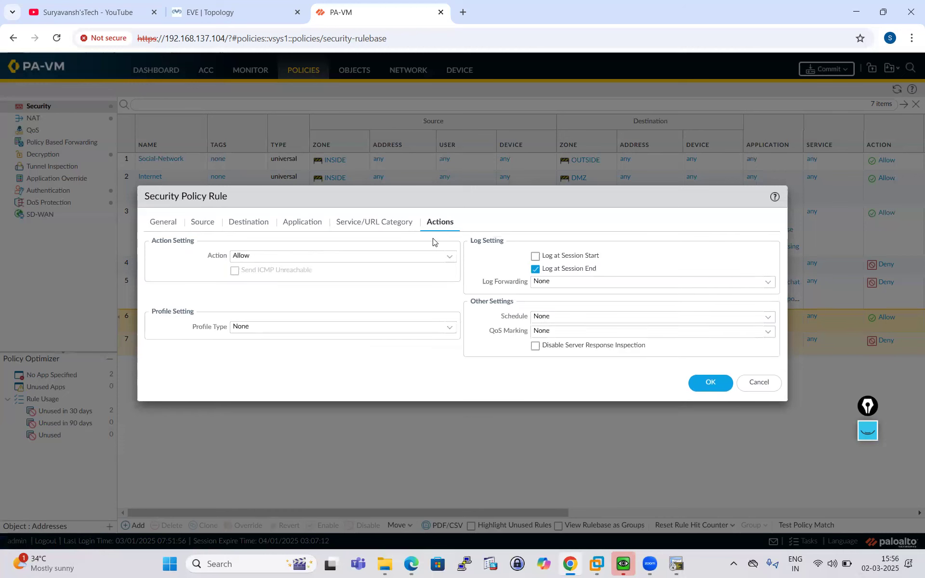
click(712, 384)
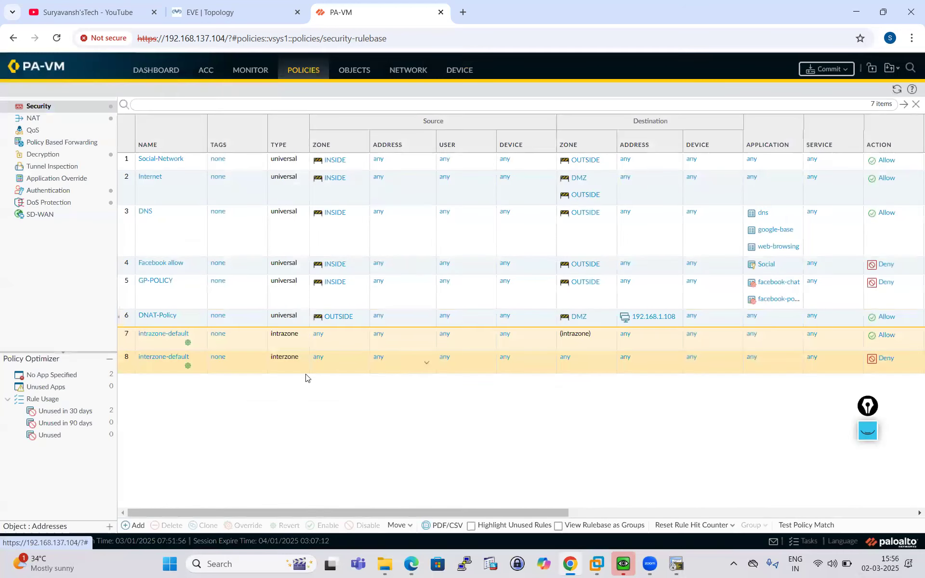
- Move the DNAT-Policy rule to the top of the security rulebase and commit the configuration
click(119, 316)
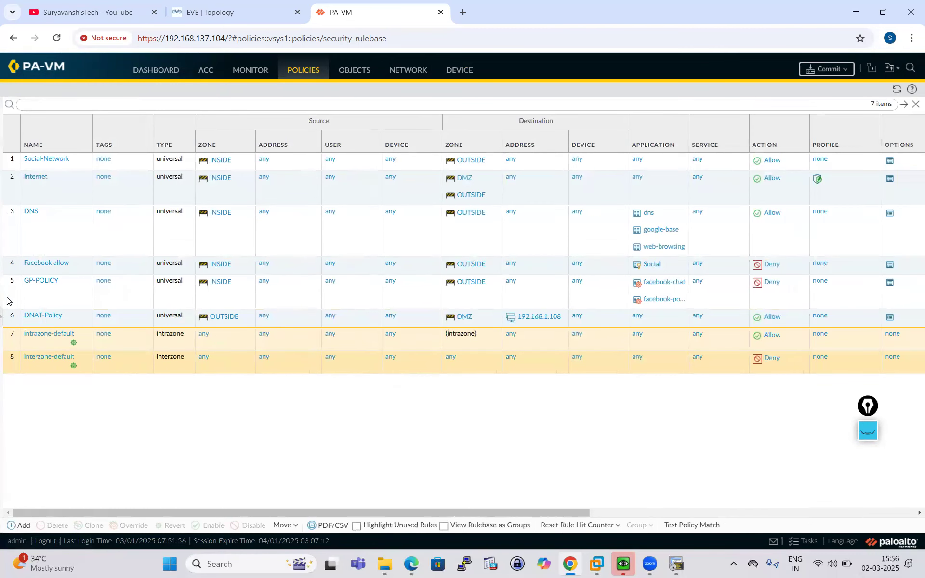
click(2, 317)
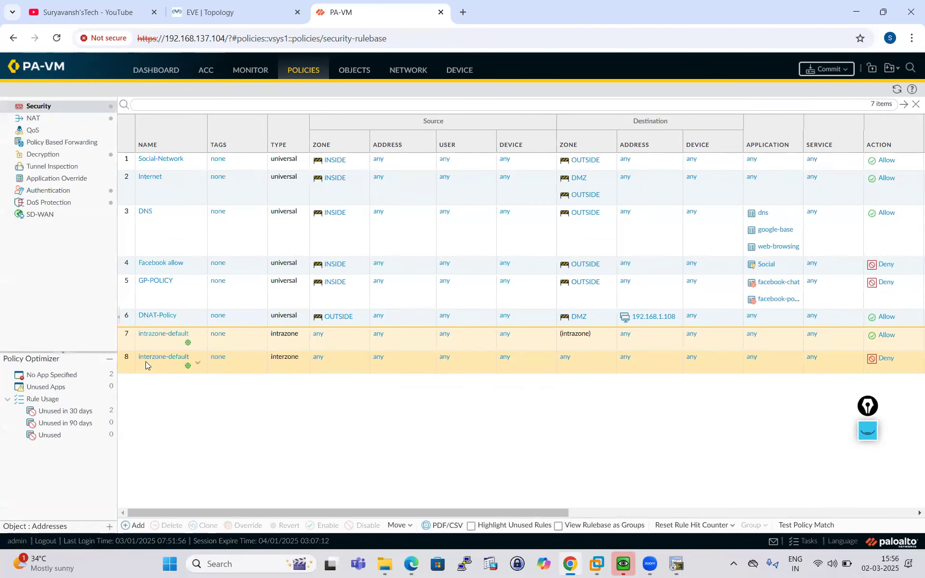
click(132, 319)
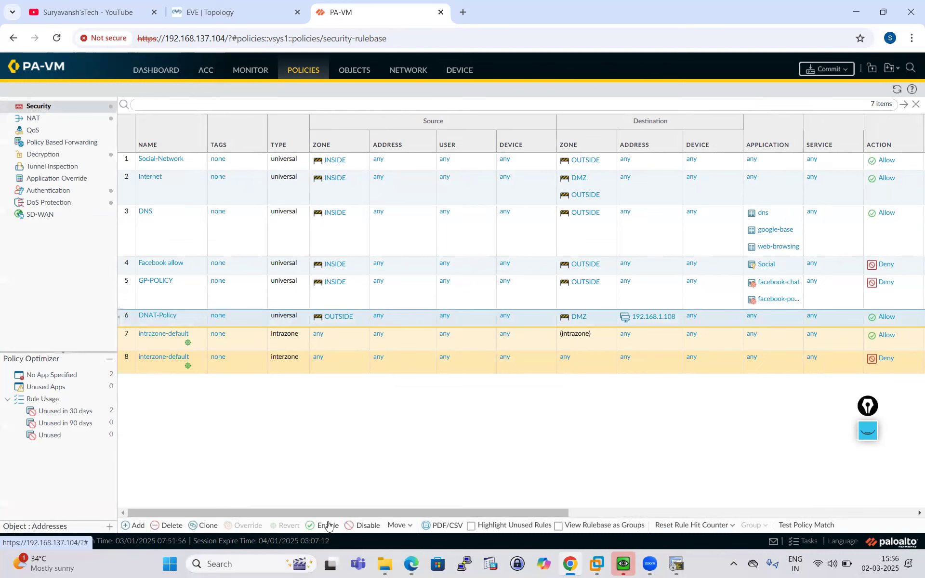
click(406, 526)
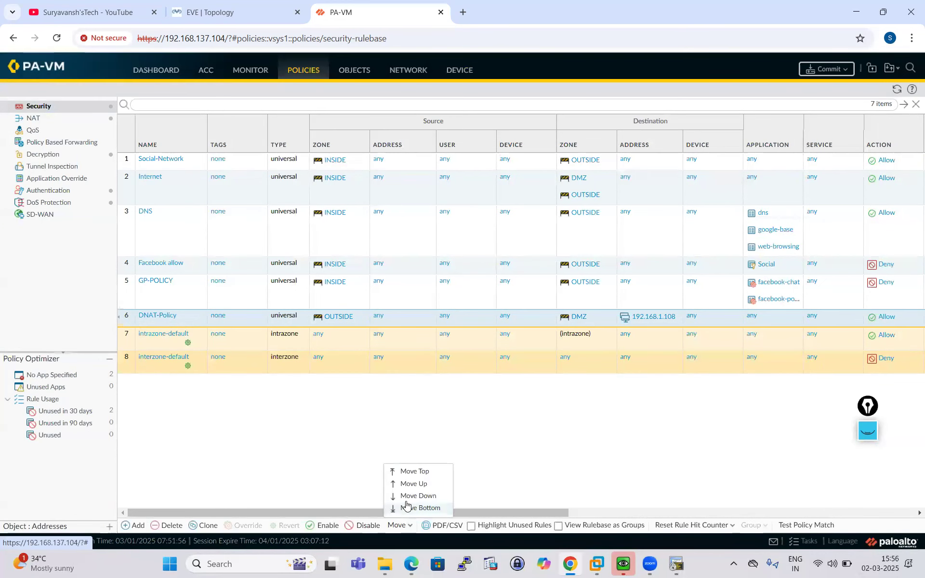
click(407, 471)
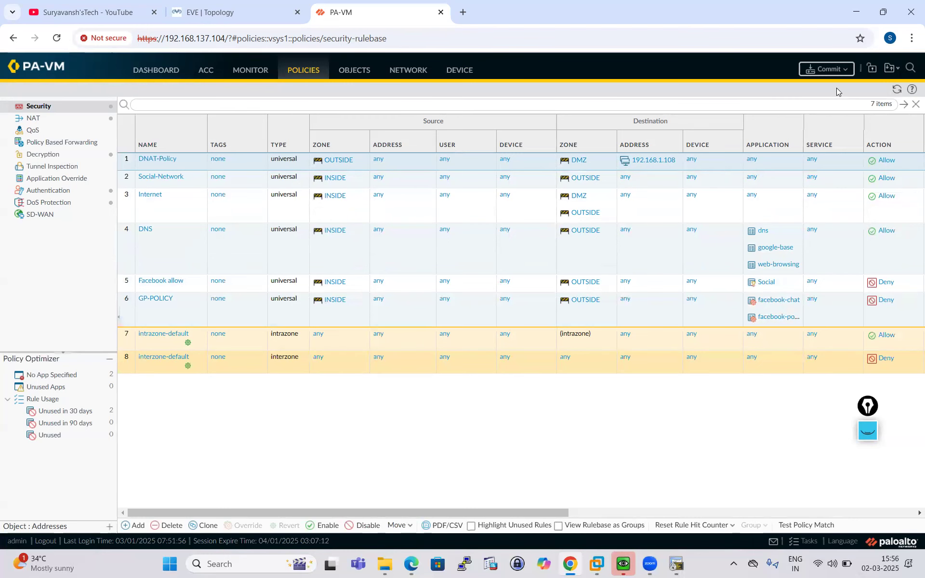
click(827, 69)
click(567, 435)
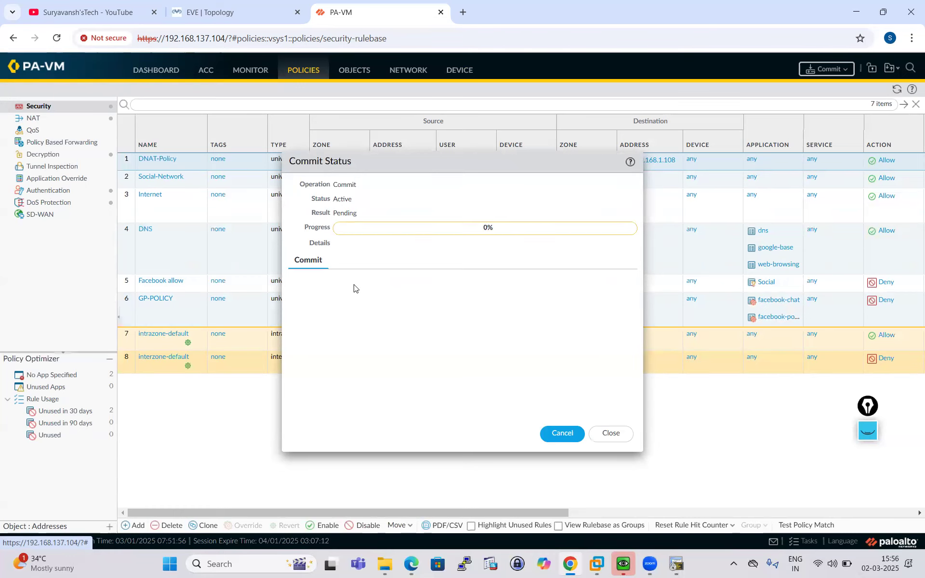
- Close the blank Windows console window and return to the EVE topology view
click(623, 564)
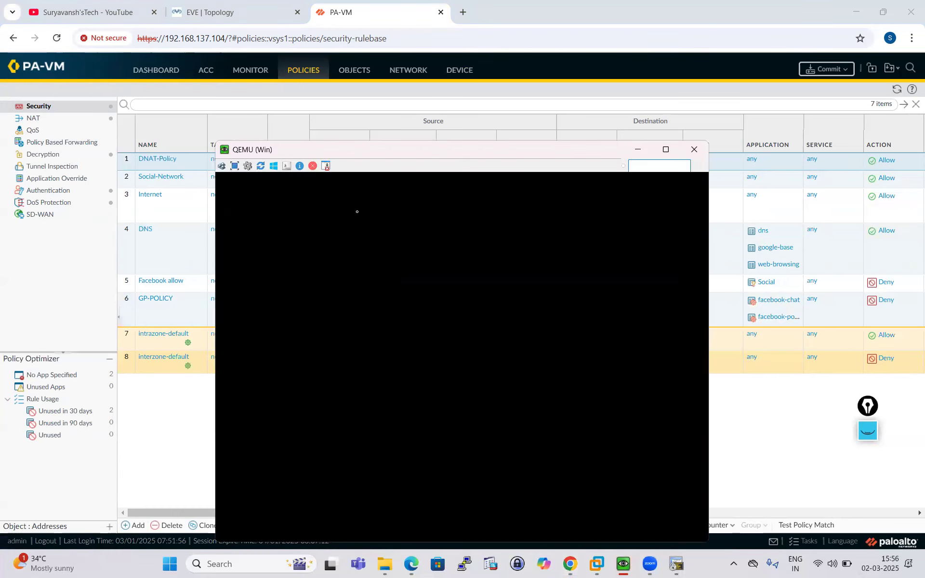
click(694, 150)
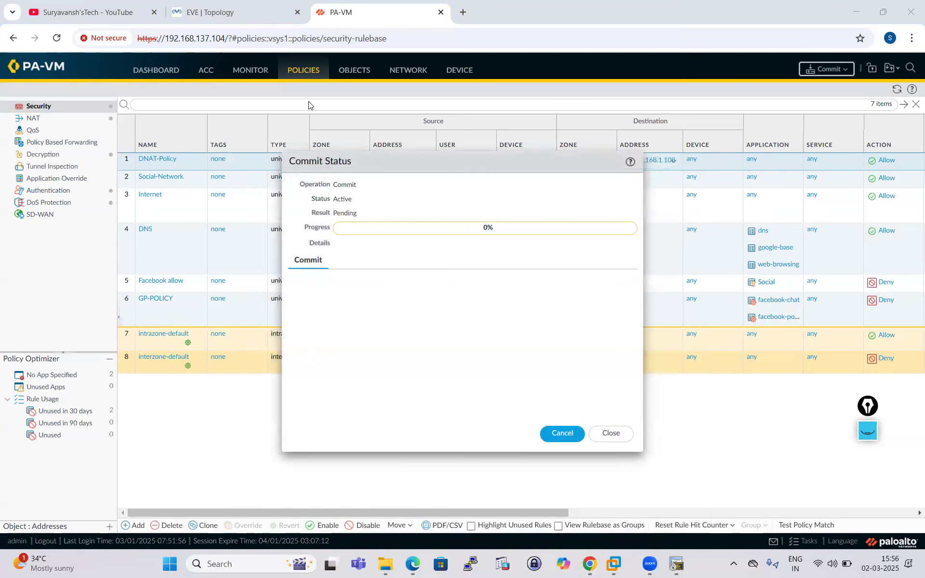
click(194, 12)
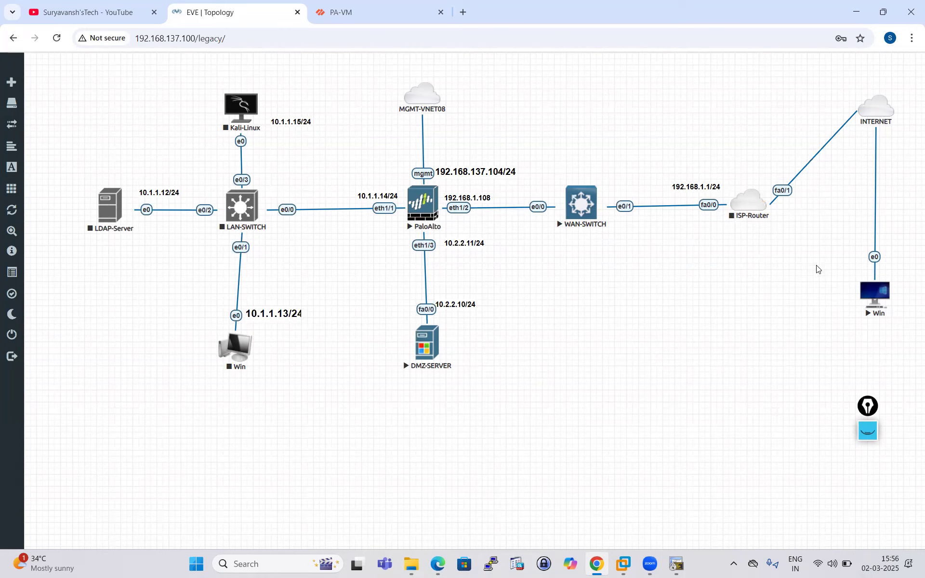
- Open the outside Windows host's console and rerun ping 192.168.1.108, which is still unreachable
click(873, 294)
click(483, 128)
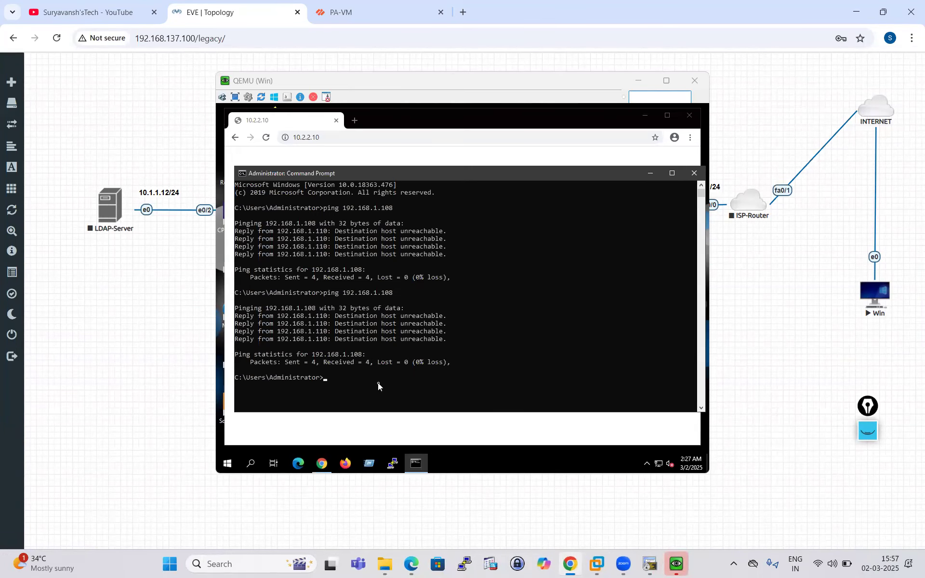
click(378, 383)
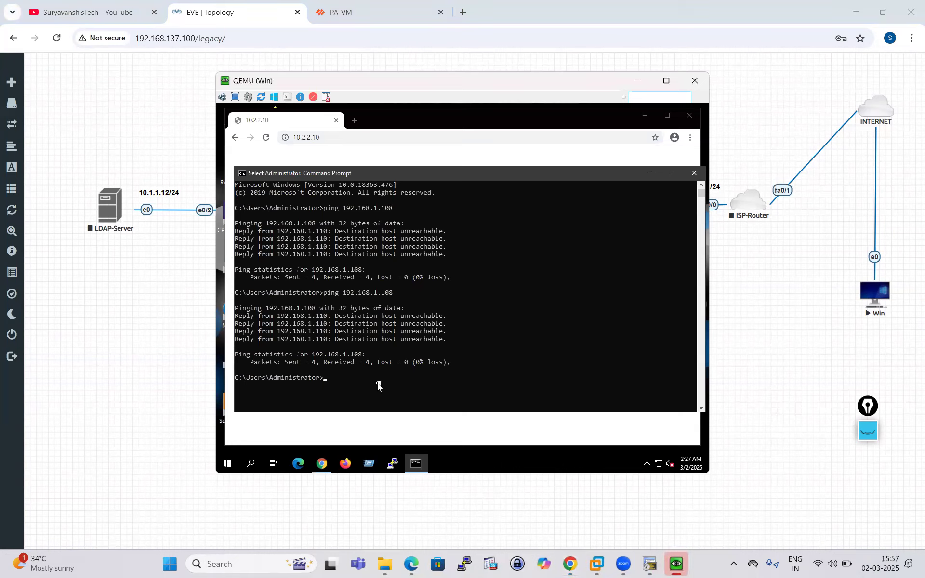
key(Up)
key(Return)
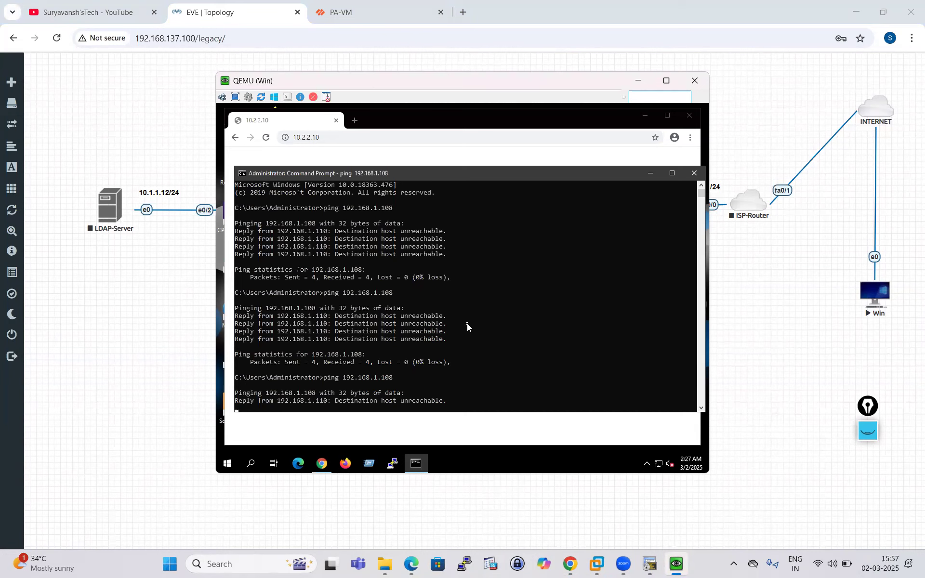
click(141, 378)
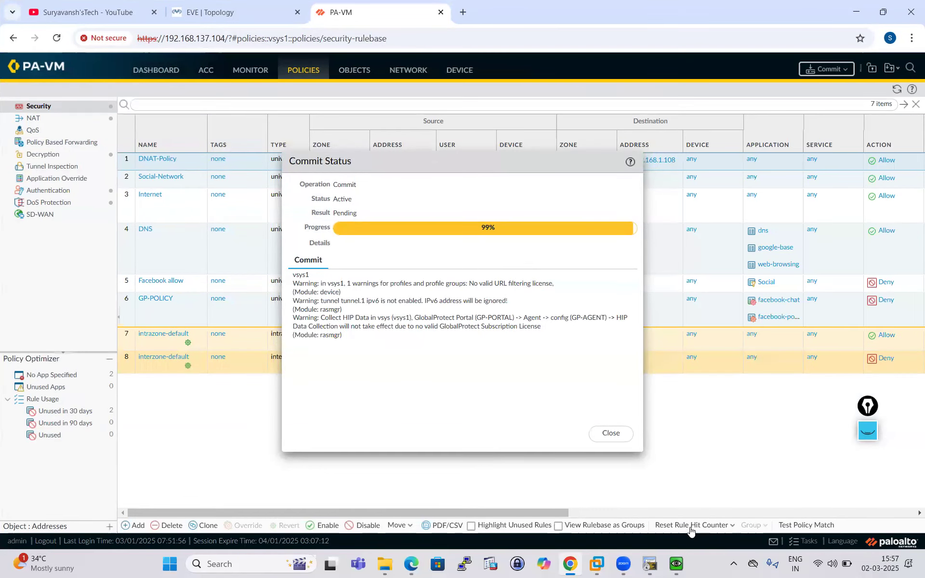
- Repeat the ping to 192.168.1.108 from the outside Windows host's console
click(677, 563)
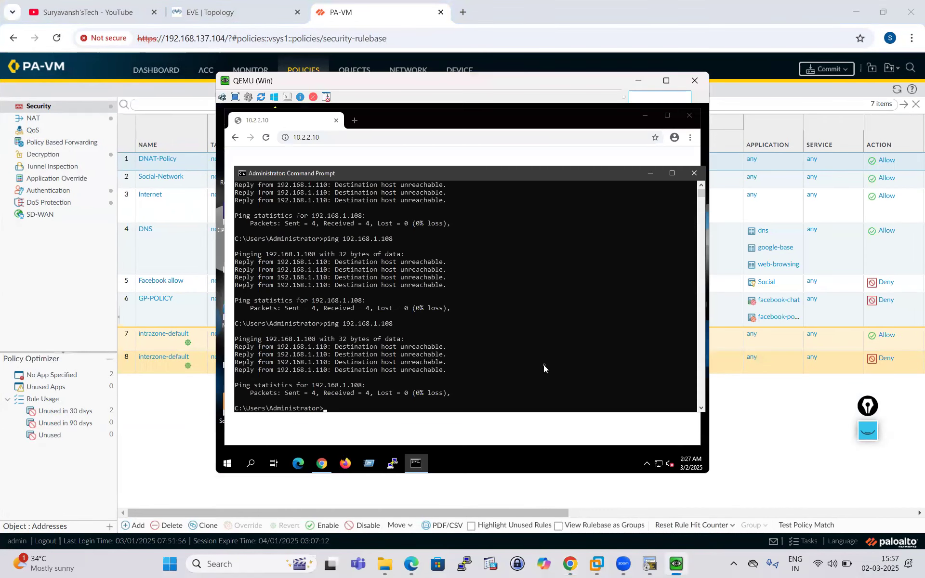
key(Up)
key(Return)
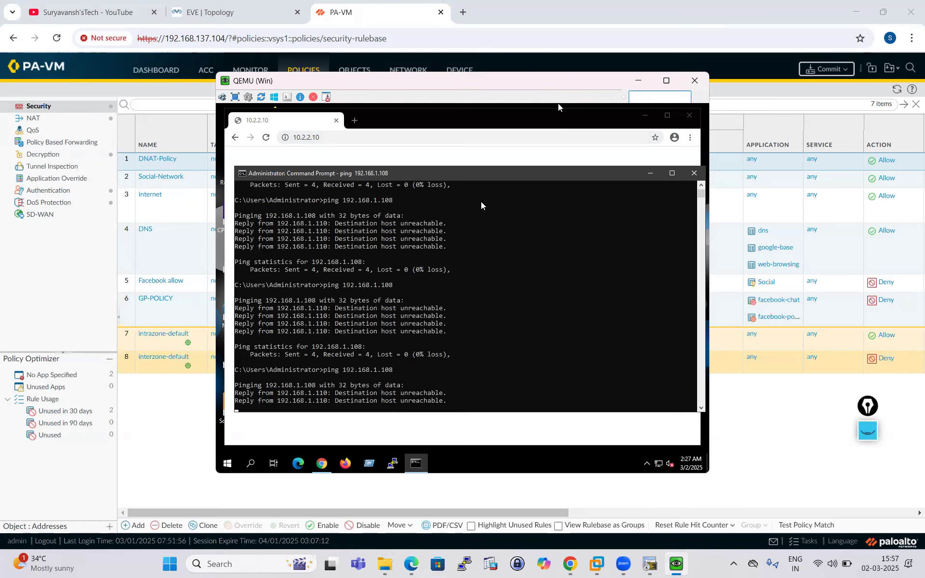
- Reveal the PA-VM commit status and close it once the commit finishes
drag(562, 85, 821, 179)
drag(419, 165, 299, 145)
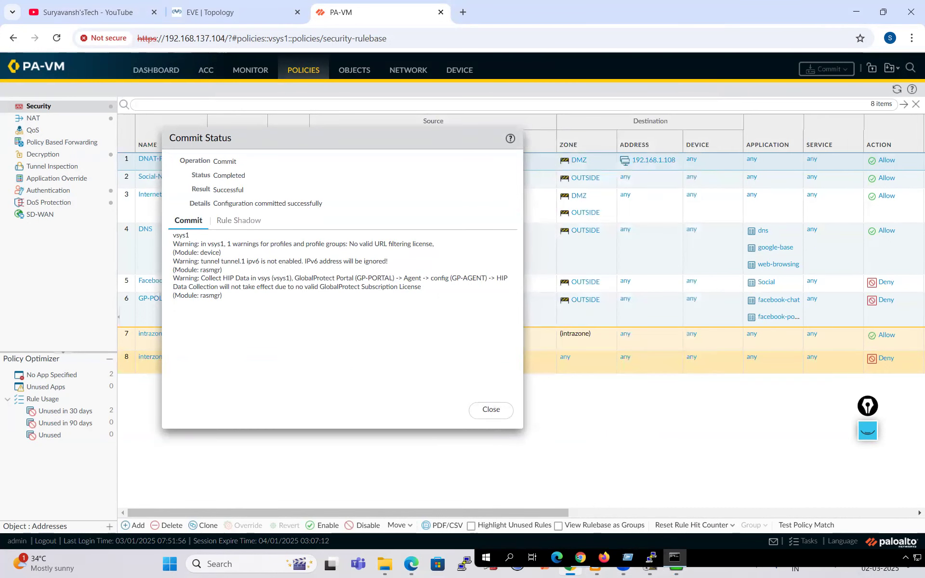
click(500, 412)
- Rearrange the outside host's windows and ping 192.168.1.108 again; it's still destination host unreachable
click(219, 12)
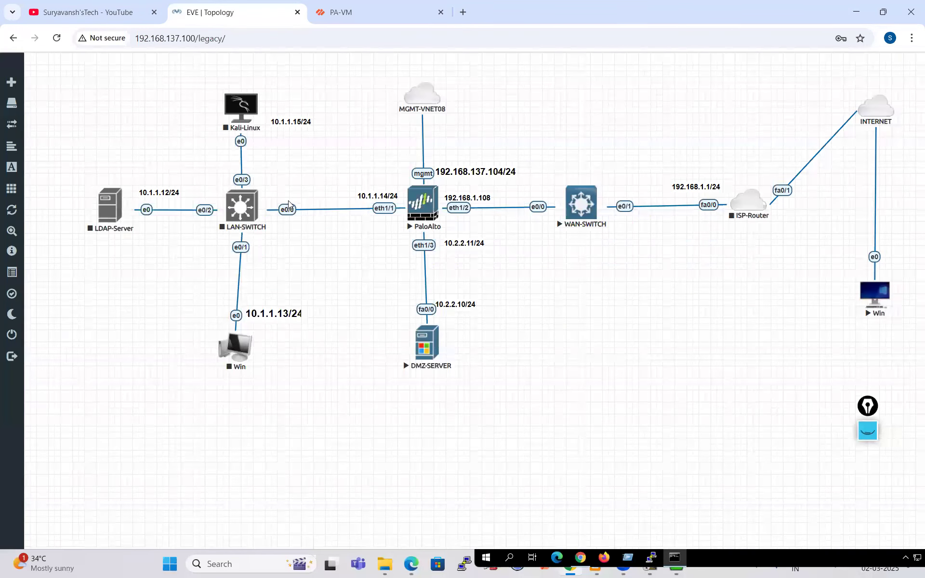
click(675, 561)
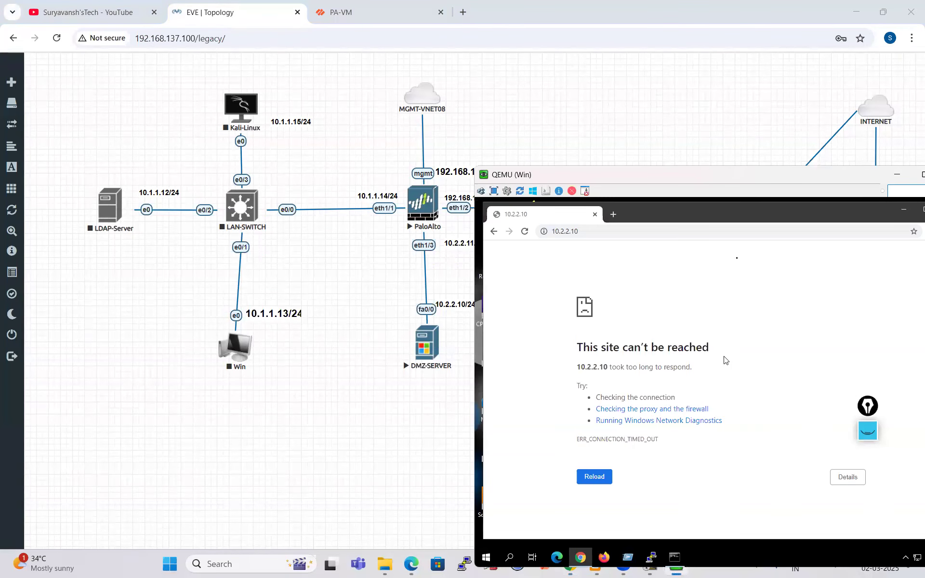
drag(751, 218, 623, 214)
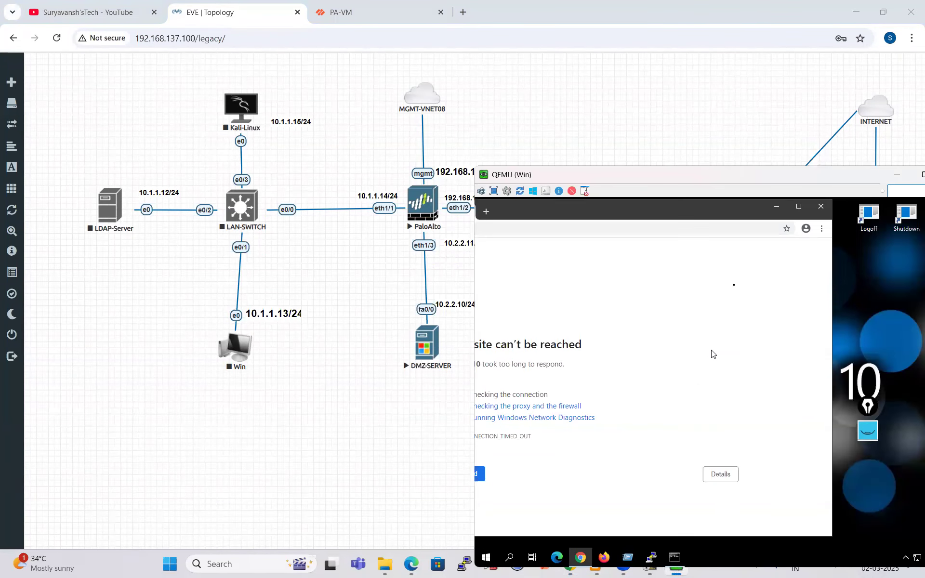
drag(780, 177, 542, 122)
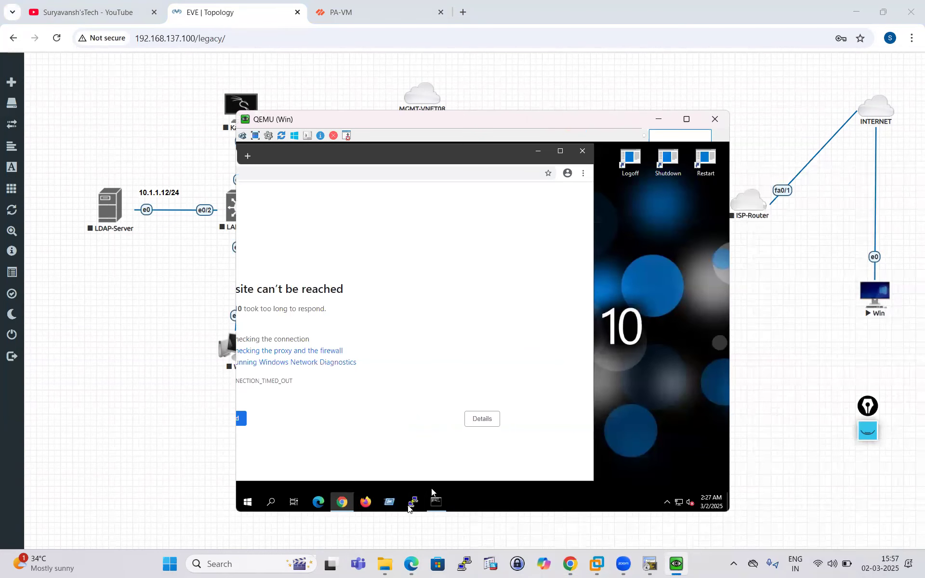
click(436, 502)
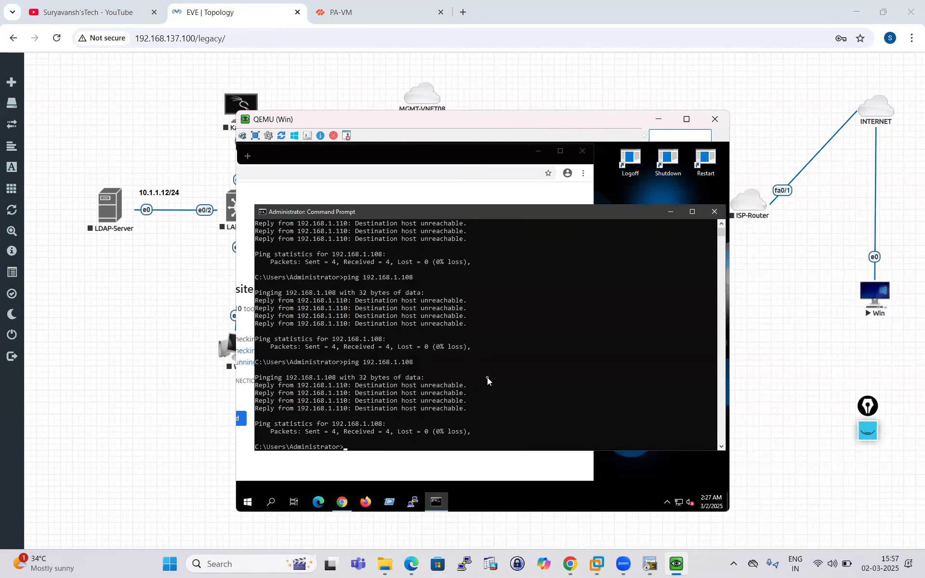
key(Up)
key(Return)
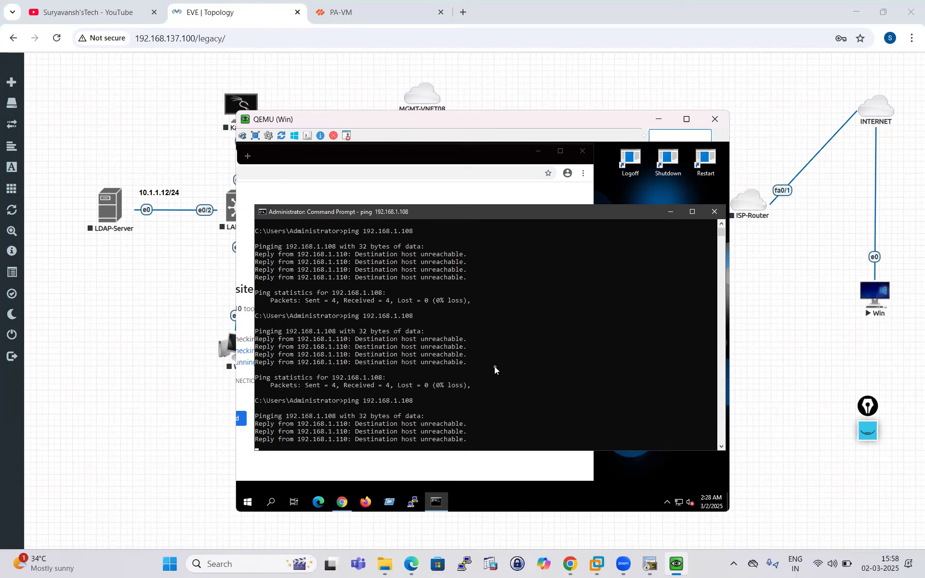
click(670, 212)
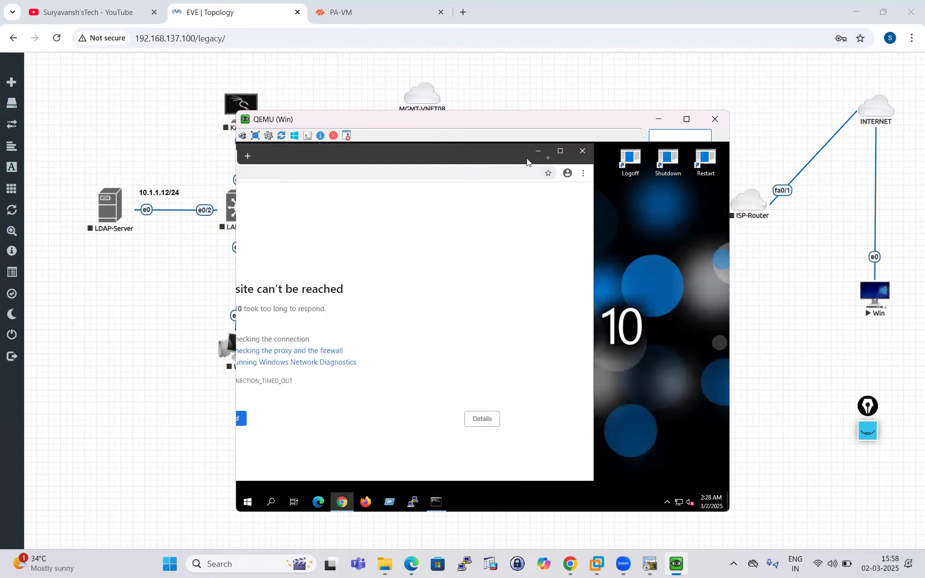
click(560, 152)
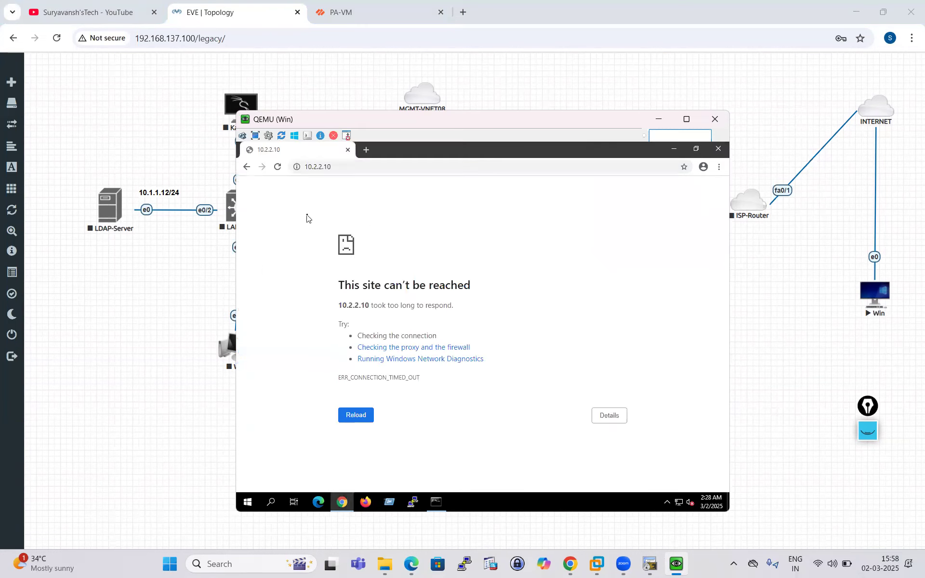
click(366, 153)
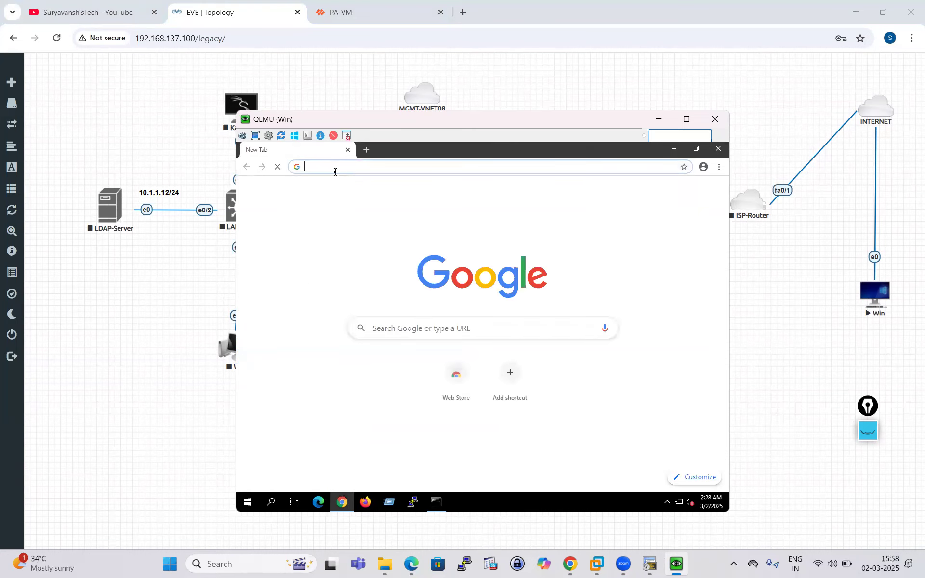
text(htt)
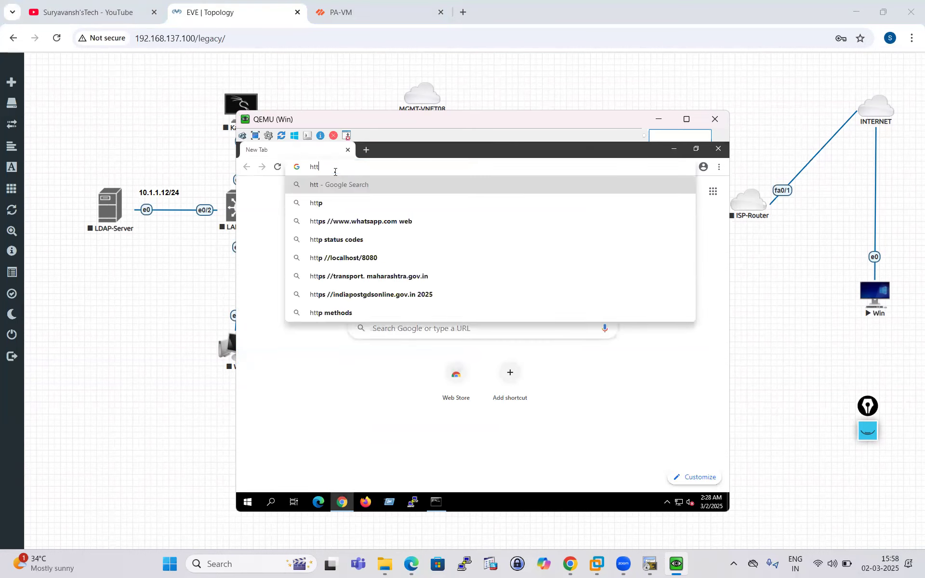
text(p://)
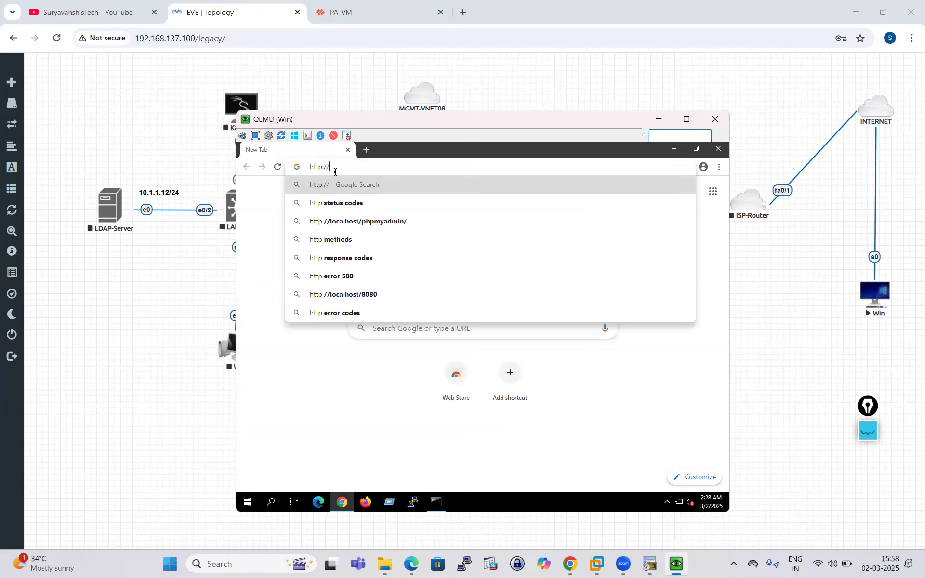
text(192)
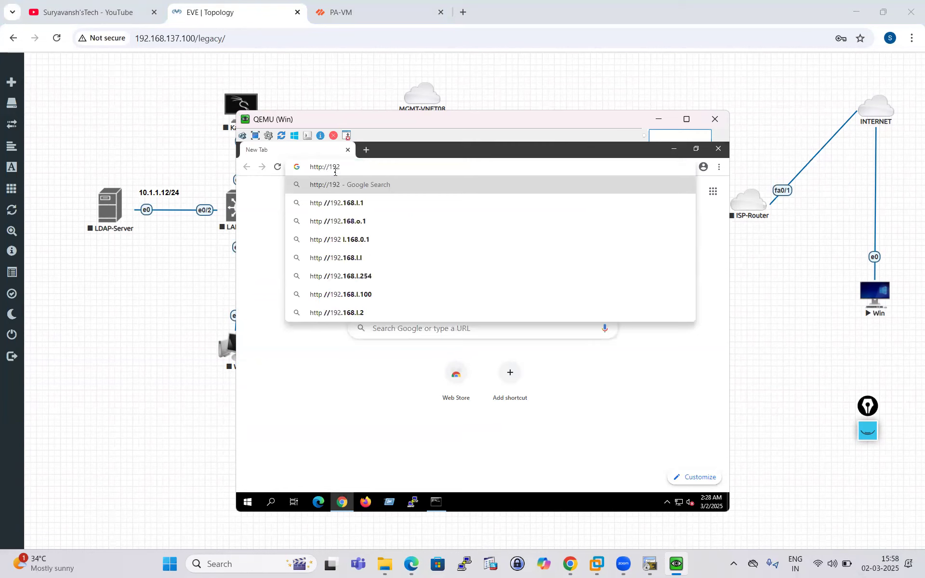
text(.168.1.108)
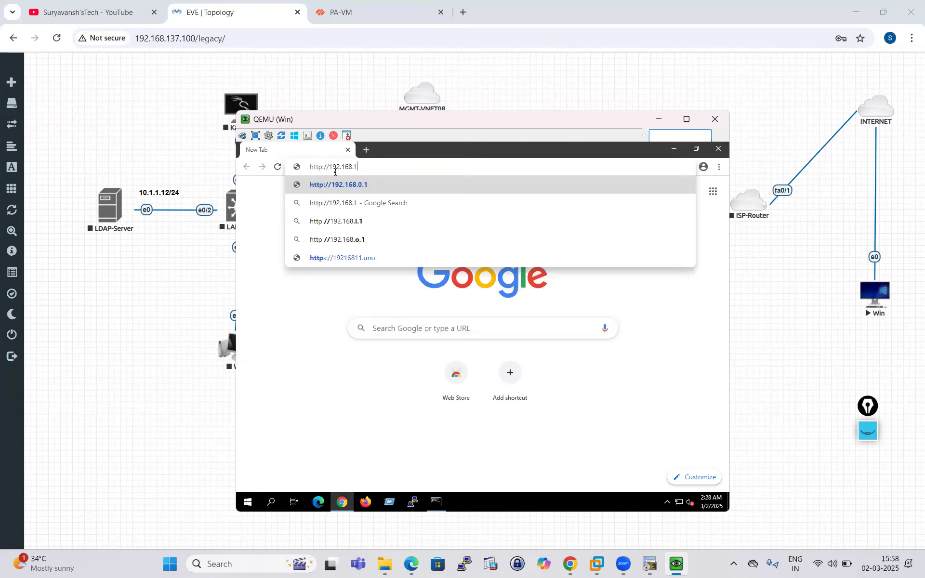
key(Return)
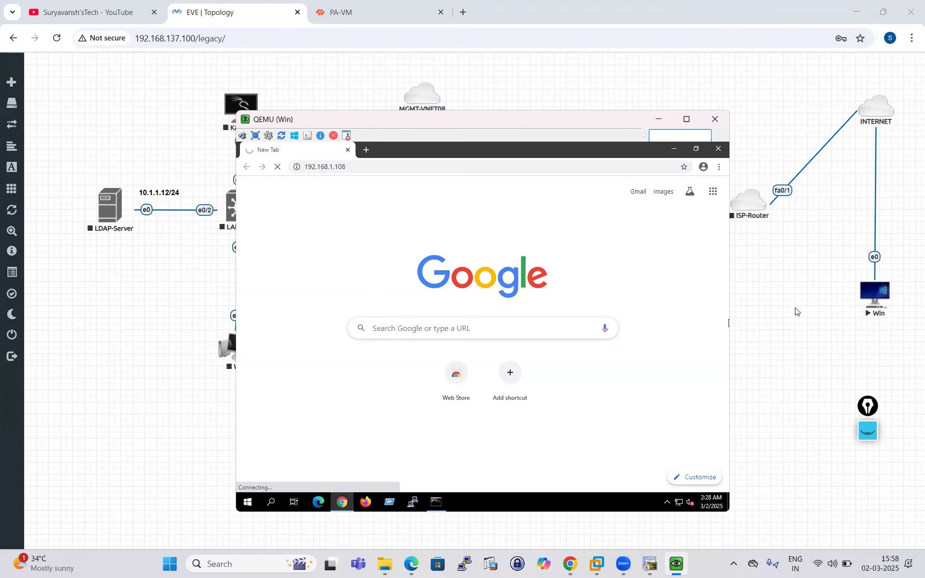
click(753, 309)
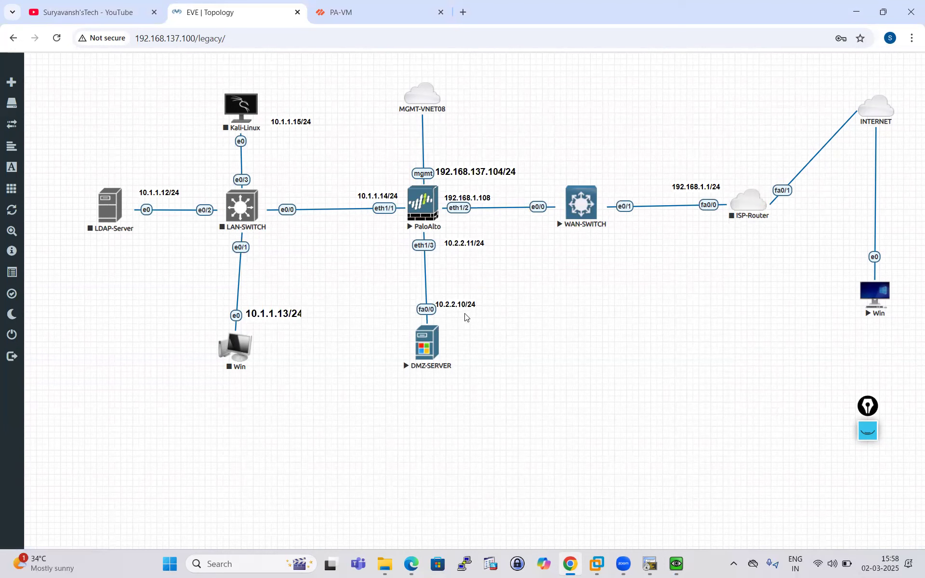
- Nudge the DMZ-SERVER node and check its console before returning to the topology
drag(426, 347, 420, 347)
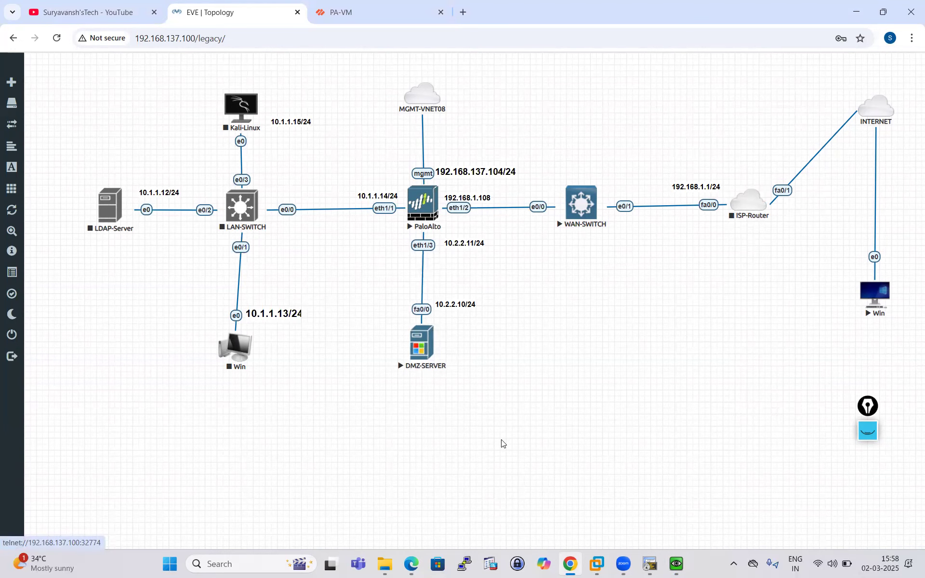
click(650, 564)
click(570, 564)
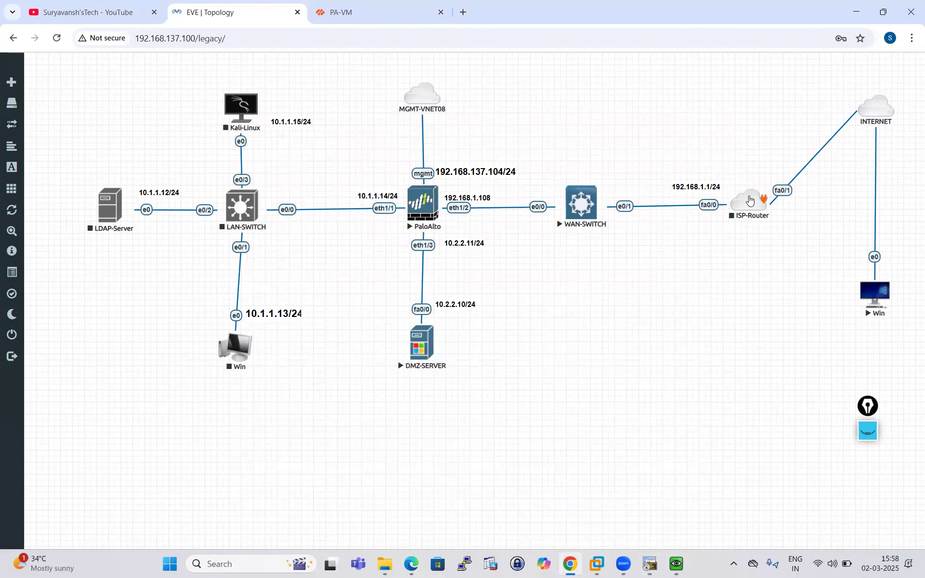
- Start the ISP-Router node and restore the outside host's console window
click(749, 202)
click(601, 335)
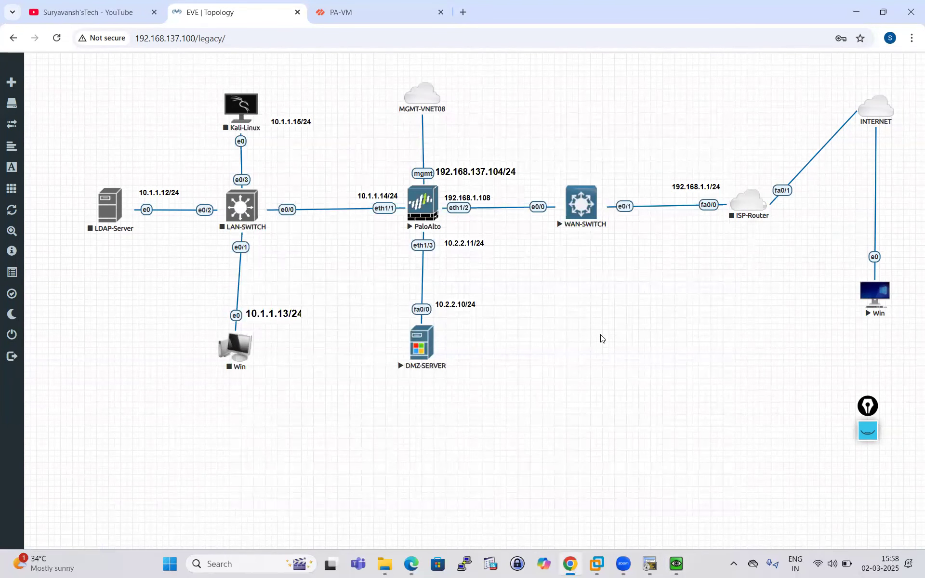
click(746, 206)
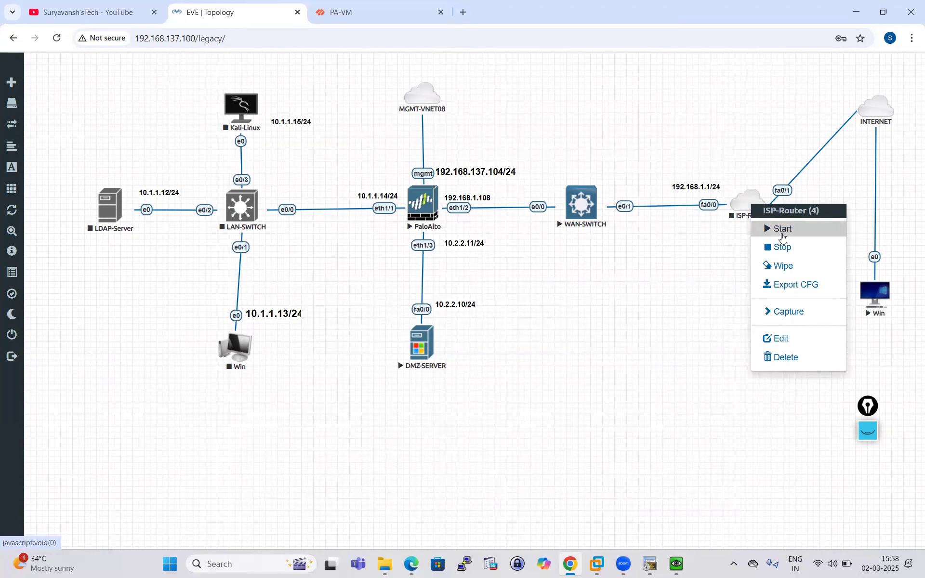
click(781, 230)
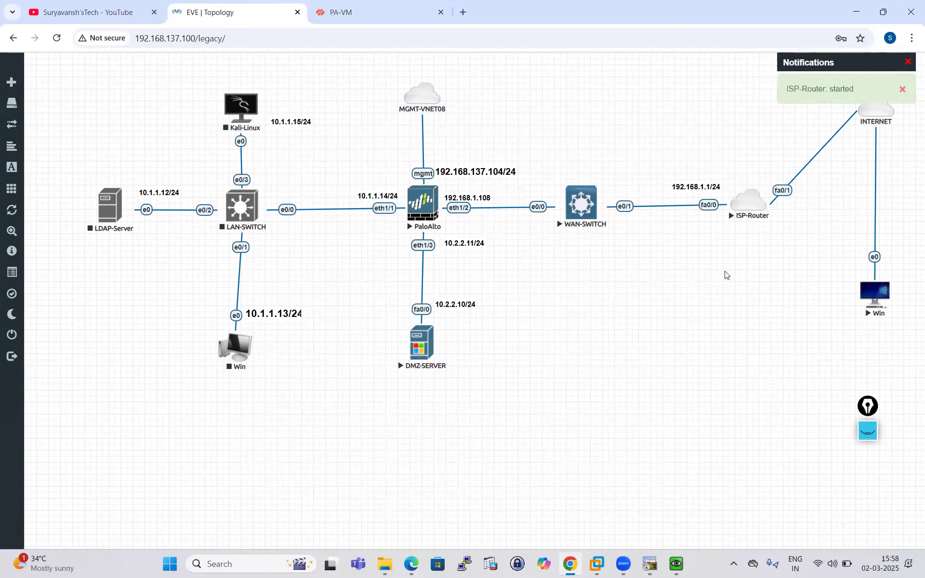
right_click(747, 202)
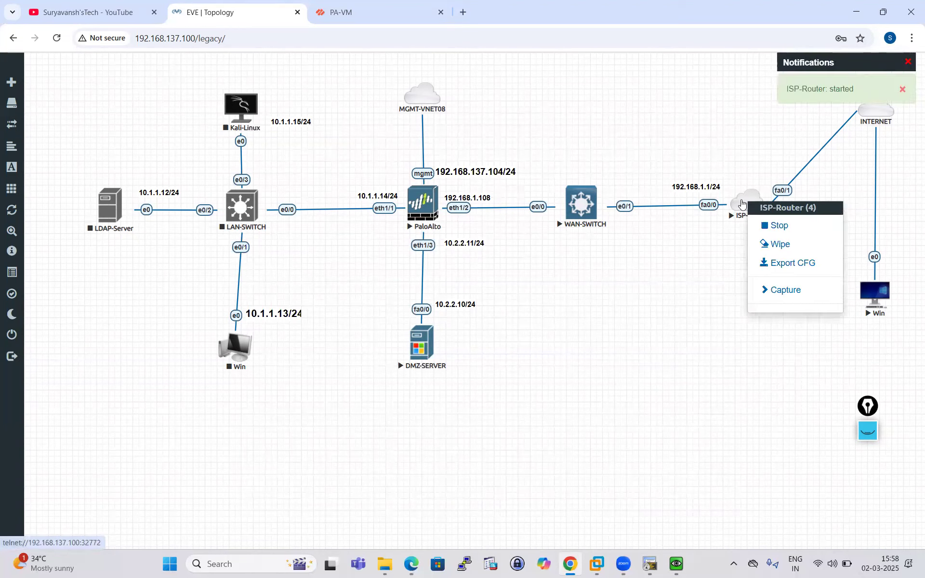
click(650, 277)
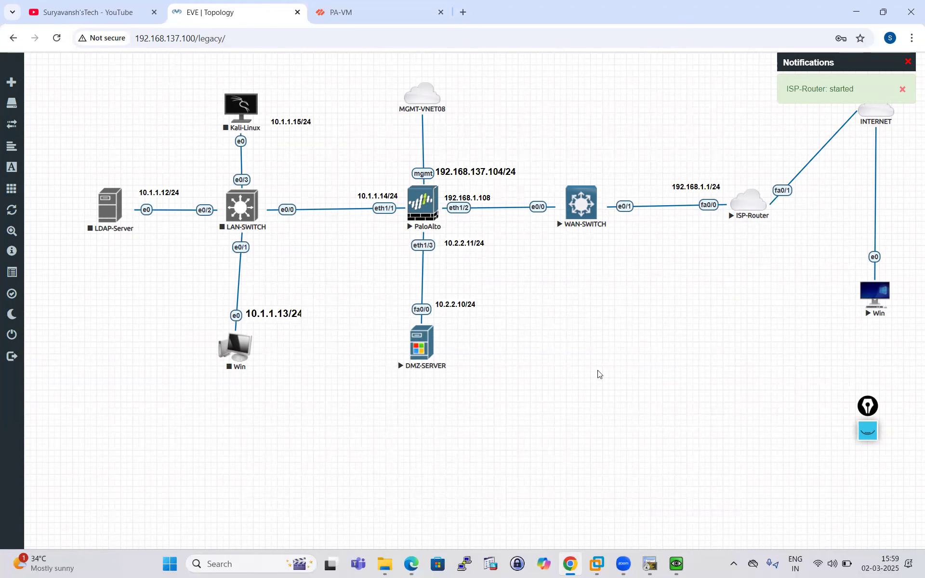
click(674, 564)
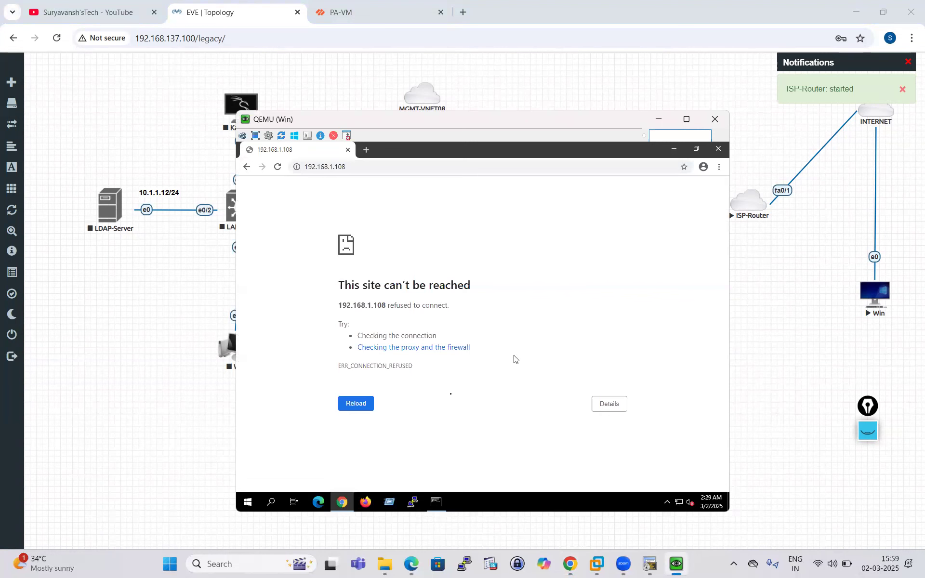
- Rerun ping 192.168.1.108 from the outside host's Command Prompt
click(436, 502)
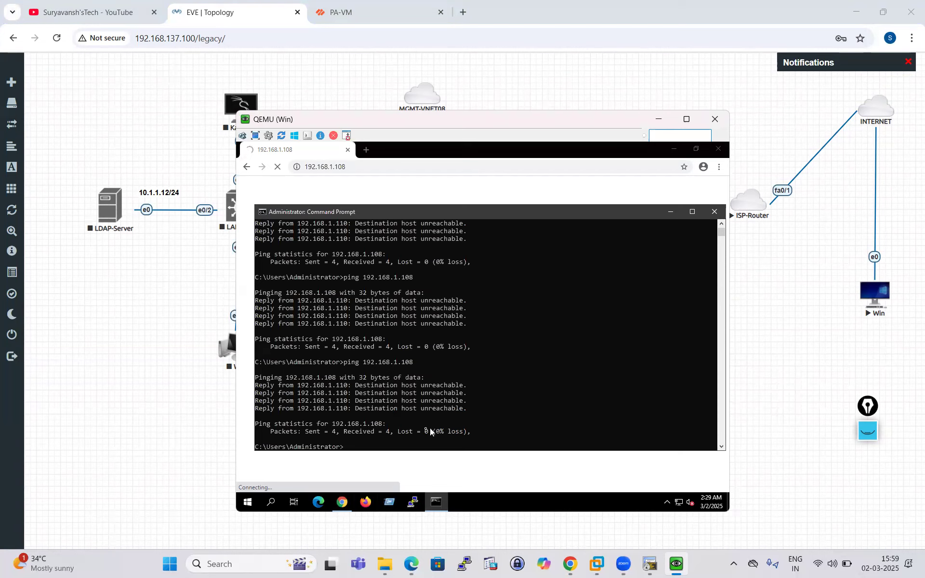
key(Up)
key(Return)
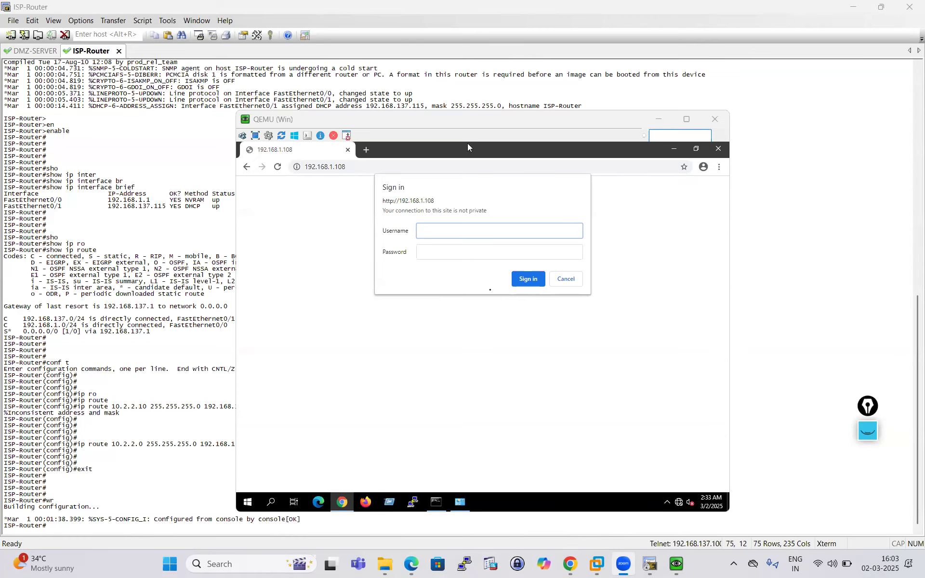
- Return to the EVE topology in the browser after saving ISP-Router's 10.2.2.0/24 route
click(571, 566)
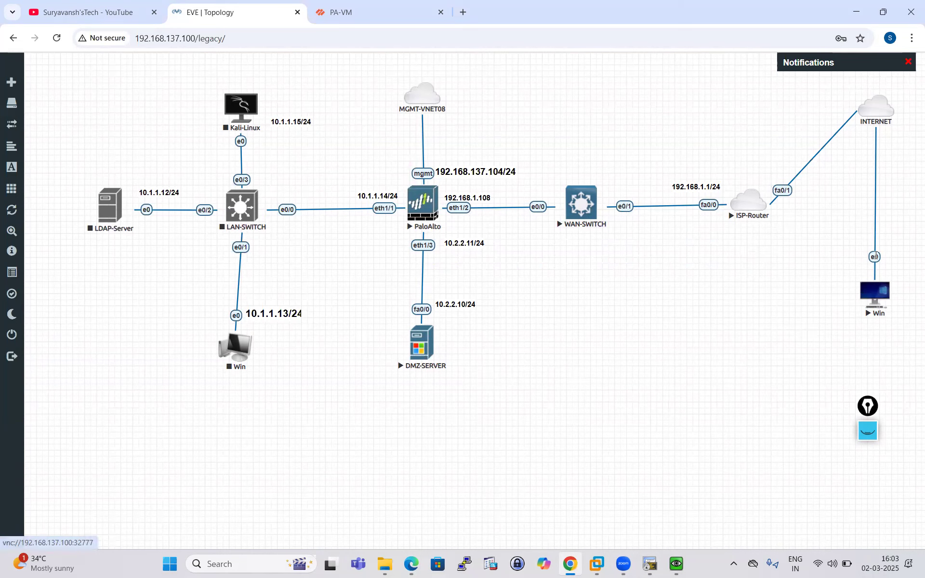
- Rerun ping 192.168.1.108 from the outside host, which now gets replies
click(677, 563)
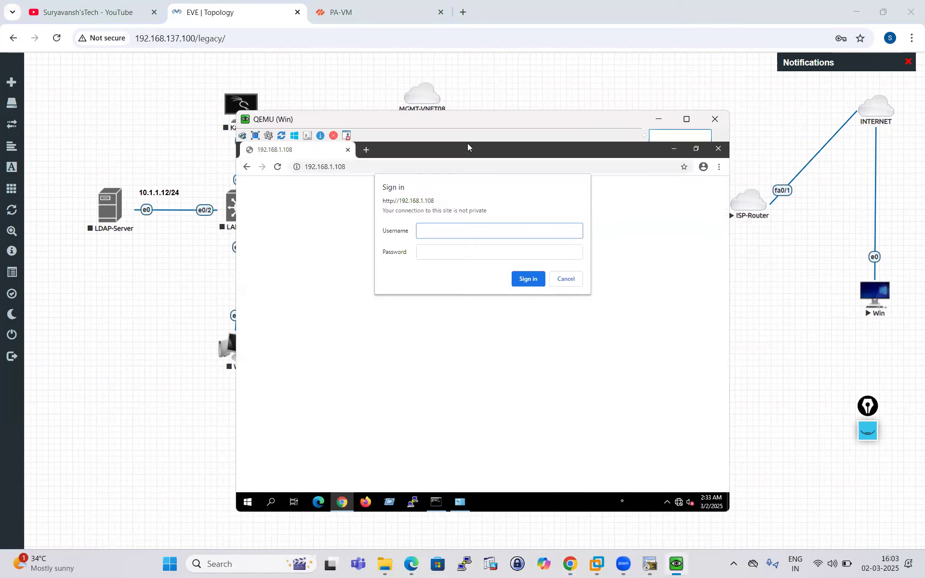
click(435, 504)
key(Up)
key(Return)
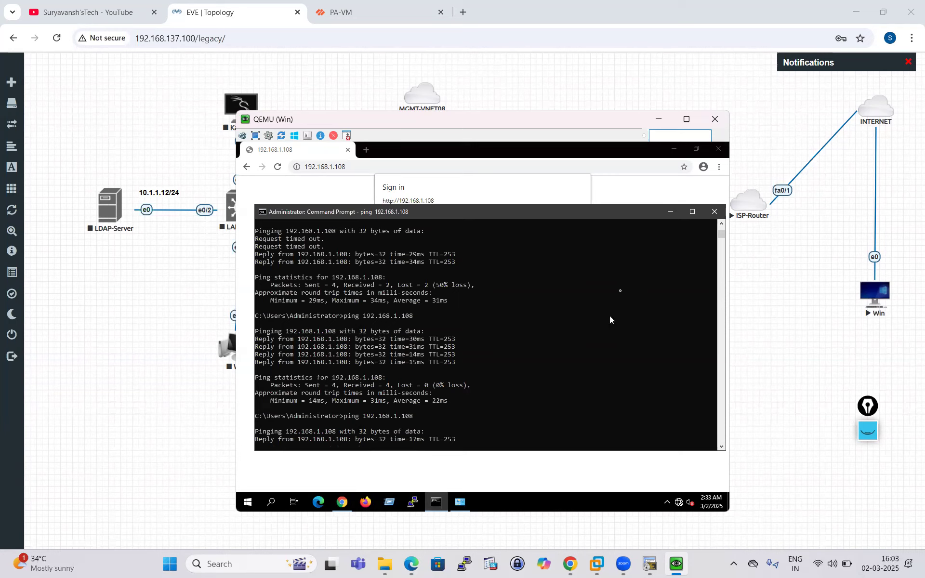
- Enter the credentials in Chrome's sign-in dialog to load the DMZ-SERVER Cisco home page
click(670, 212)
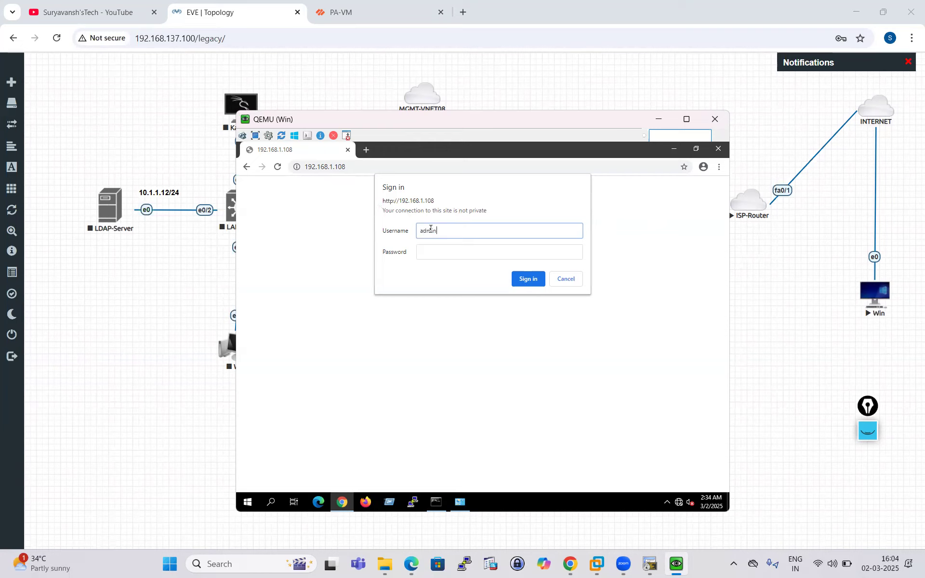
click(437, 249)
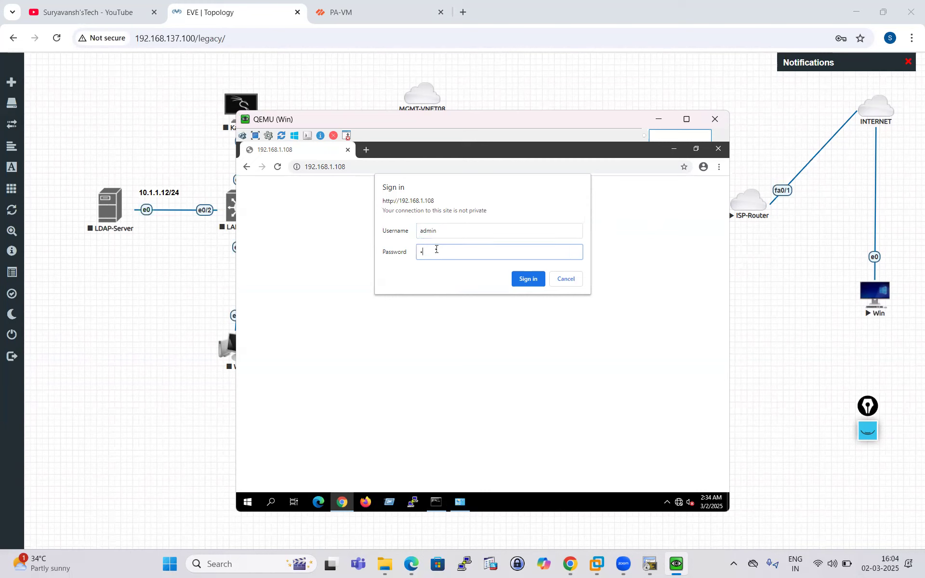
click(515, 284)
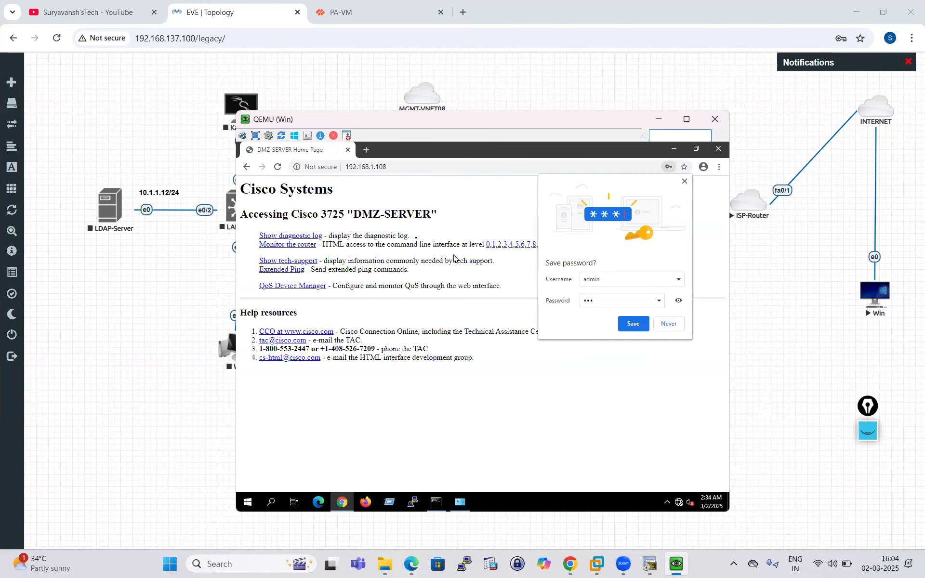
- Minimize the outside host's console window showing the DMZ-SERVER page
click(153, 125)
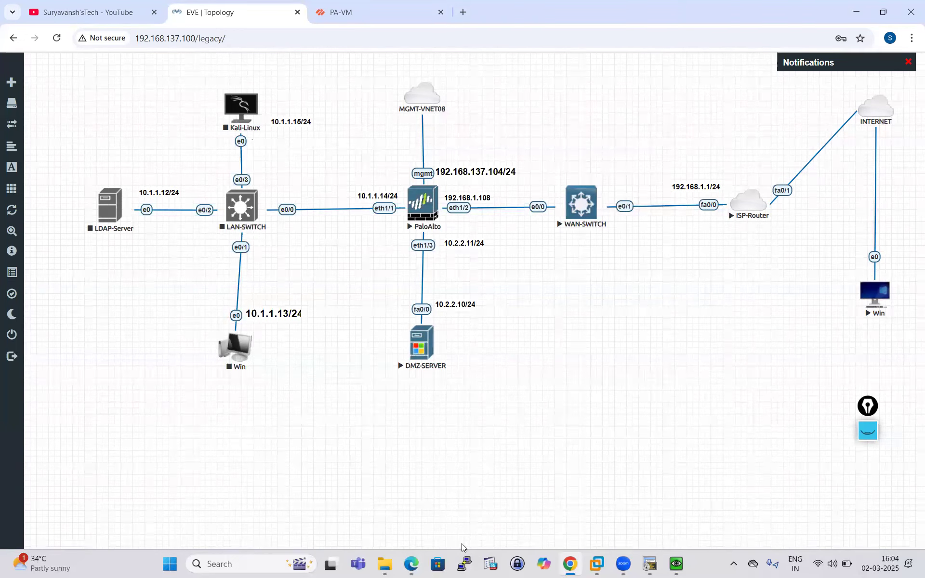
- Open a PuTTY SSH session to 192.168.137.104, log in as admin, and maximize the terminal
click(464, 561)
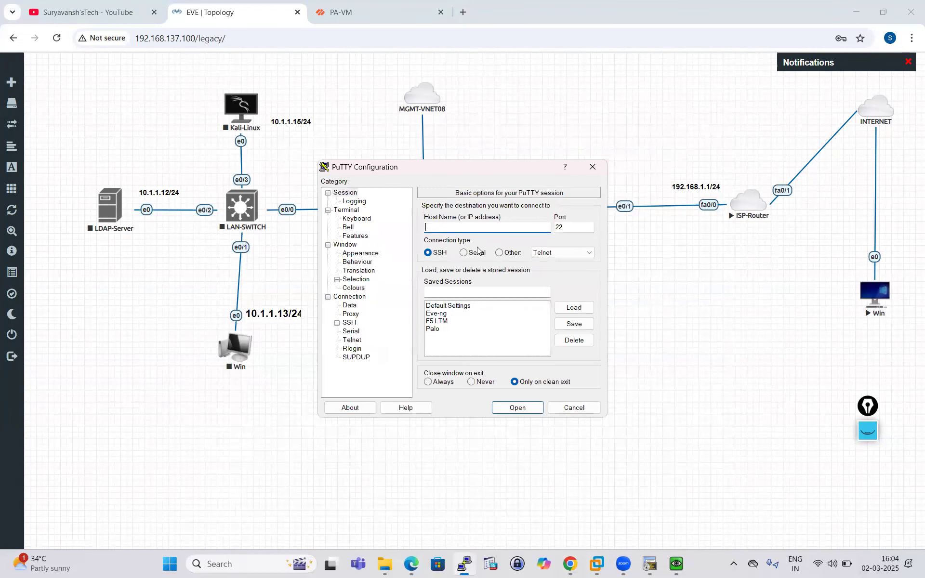
text(192.168.137)
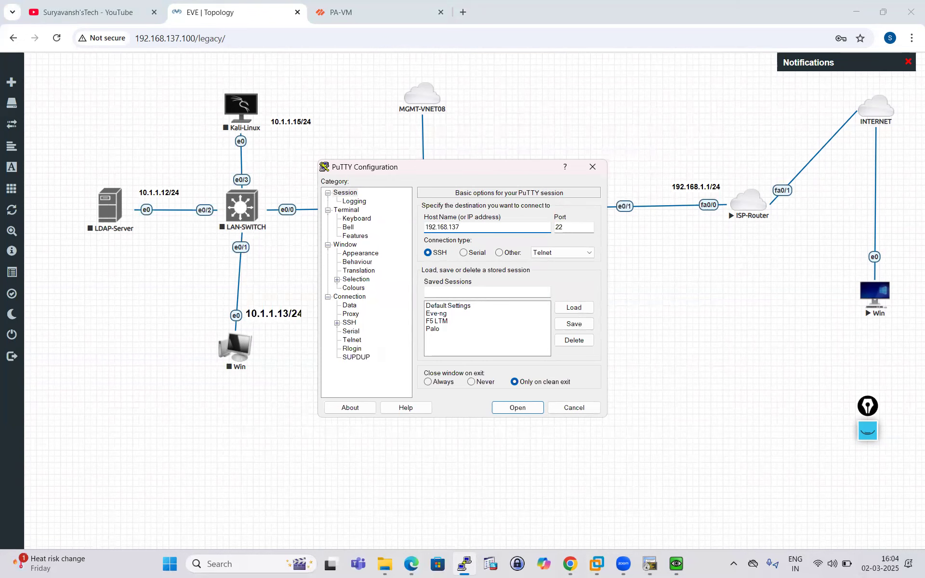
text(.10)
key(Return)
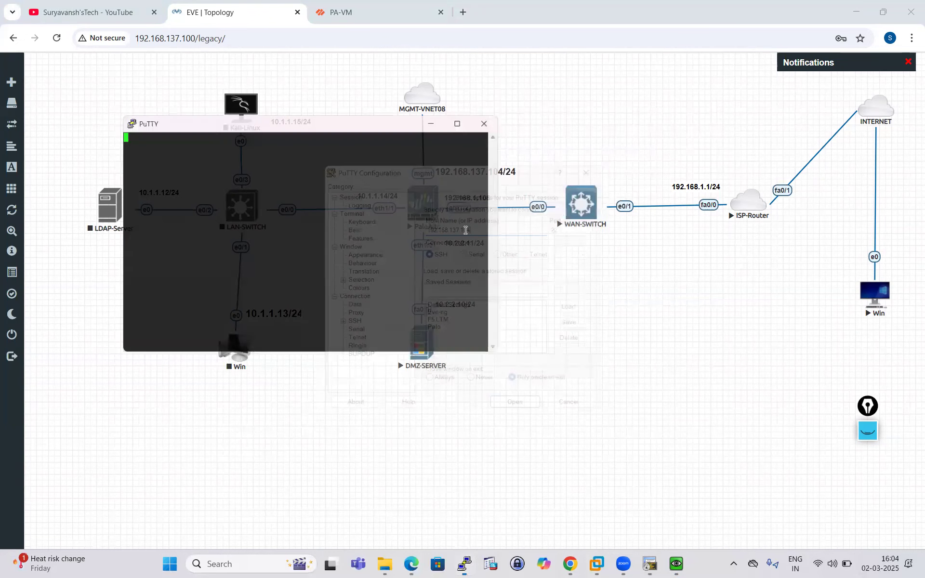
text(admin)
key(Return)
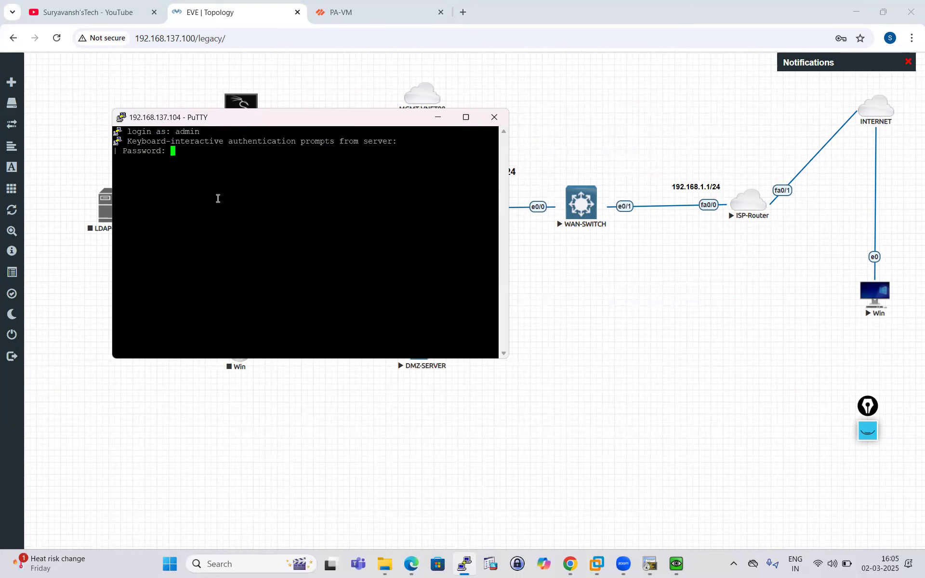
key(Return)
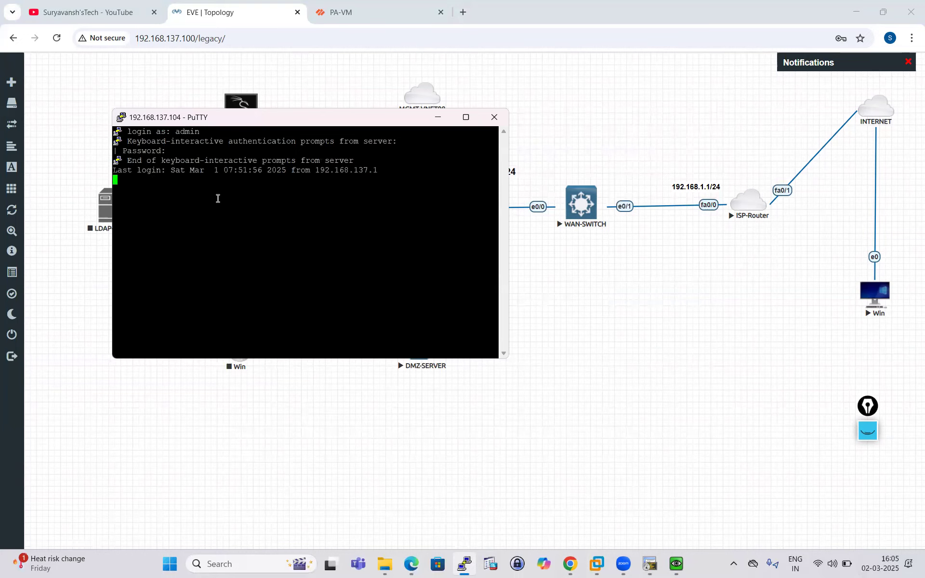
click(465, 117)
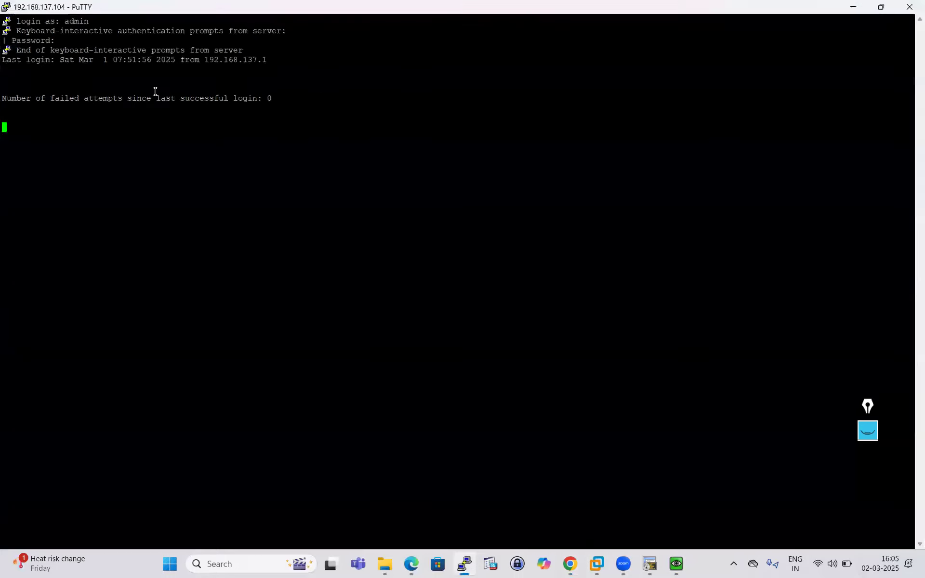
- Enlarge PuTTY's terminal font to 12-point Courier New and apply the change
click(5, 7)
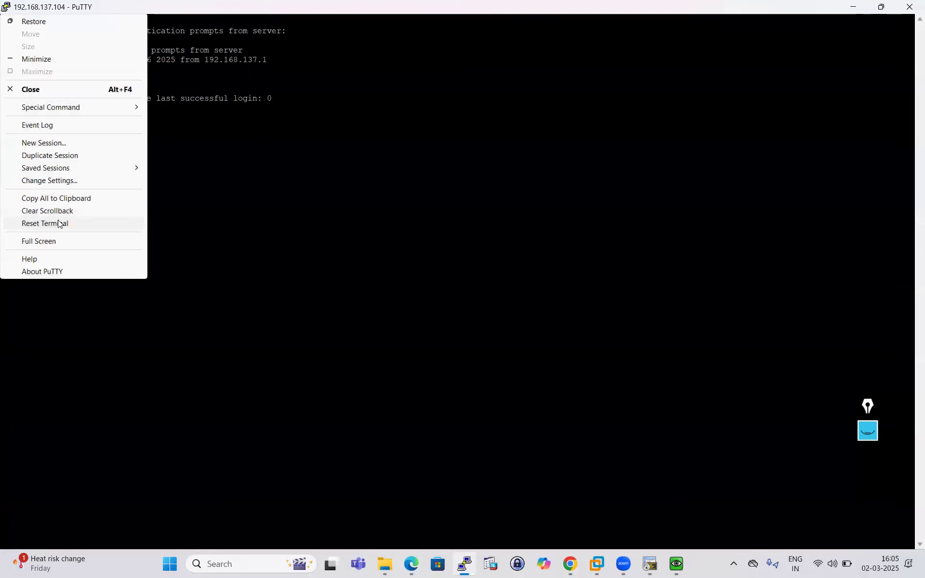
click(68, 181)
click(361, 253)
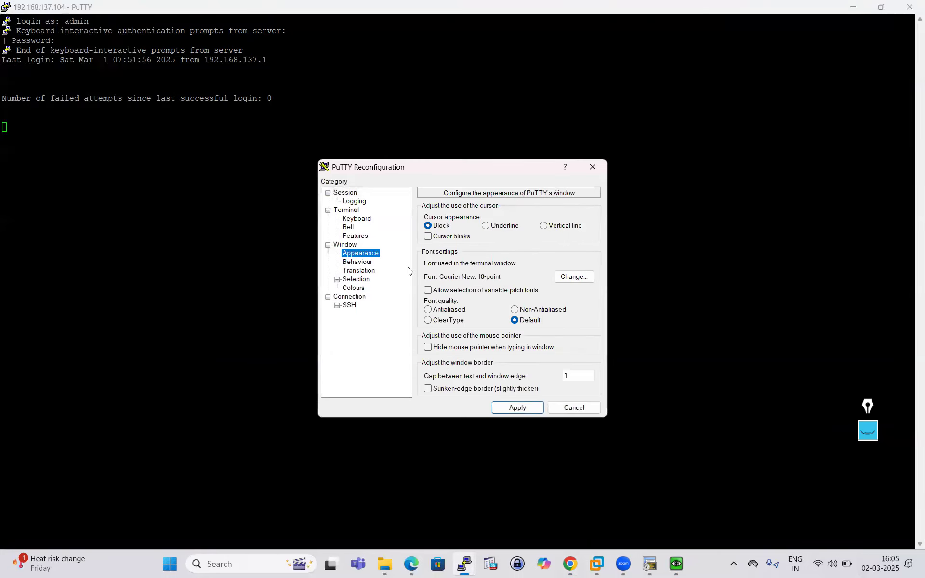
click(573, 277)
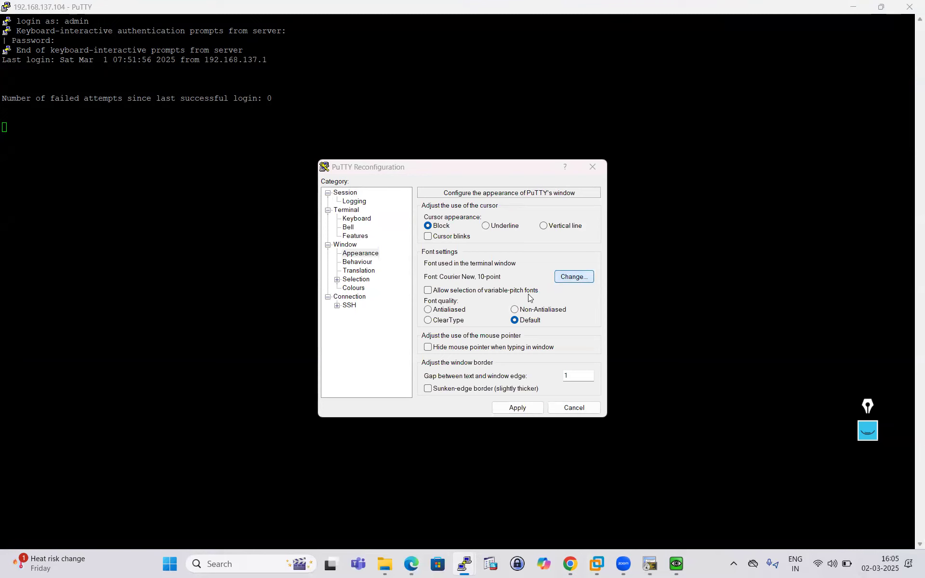
click(528, 313)
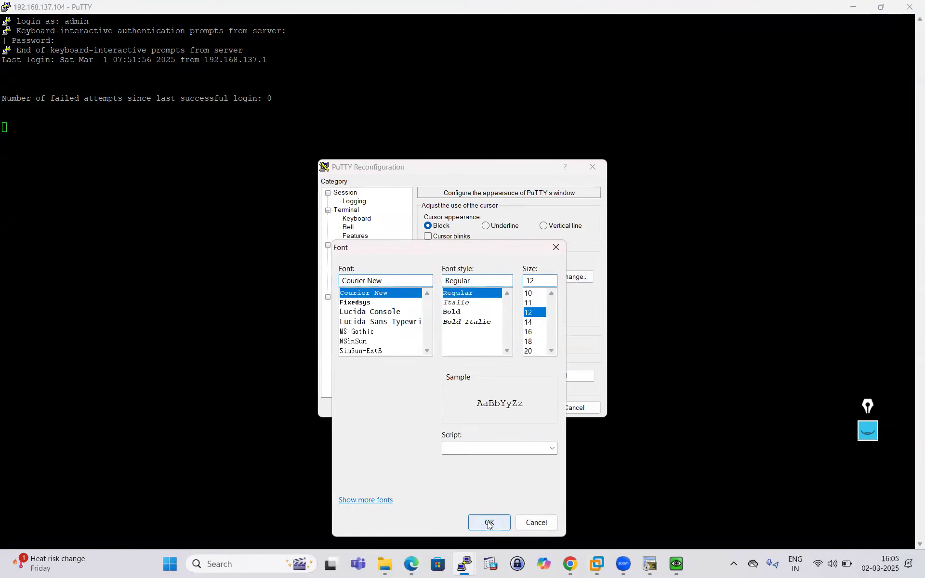
click(488, 521)
click(511, 406)
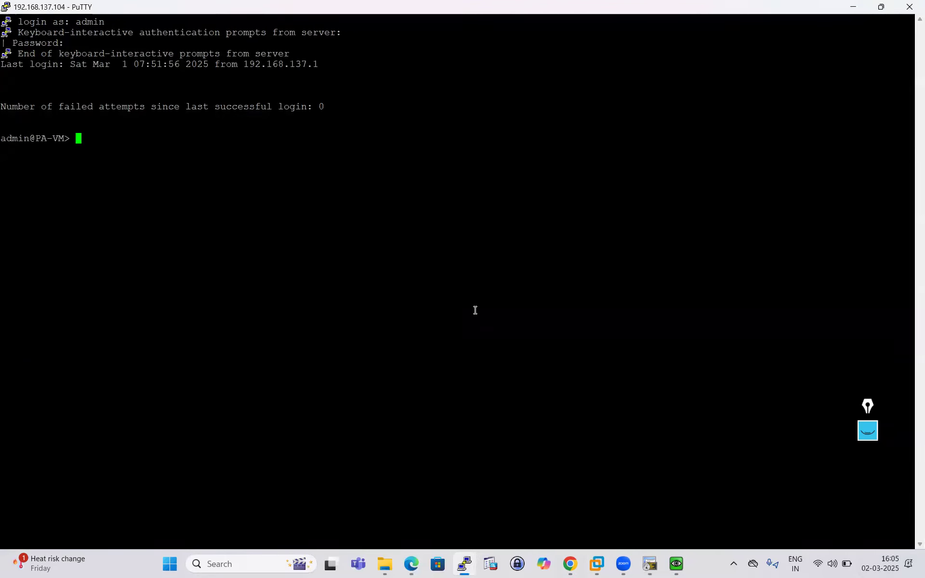
- Run show session all on the firewall, using Tab to complete 'session'
key(Return)
key(Return)
key(Return)
text(show se)
key(question)
text(e)
key(BackSpace)
key(Tab)
text(all)
key(Return)
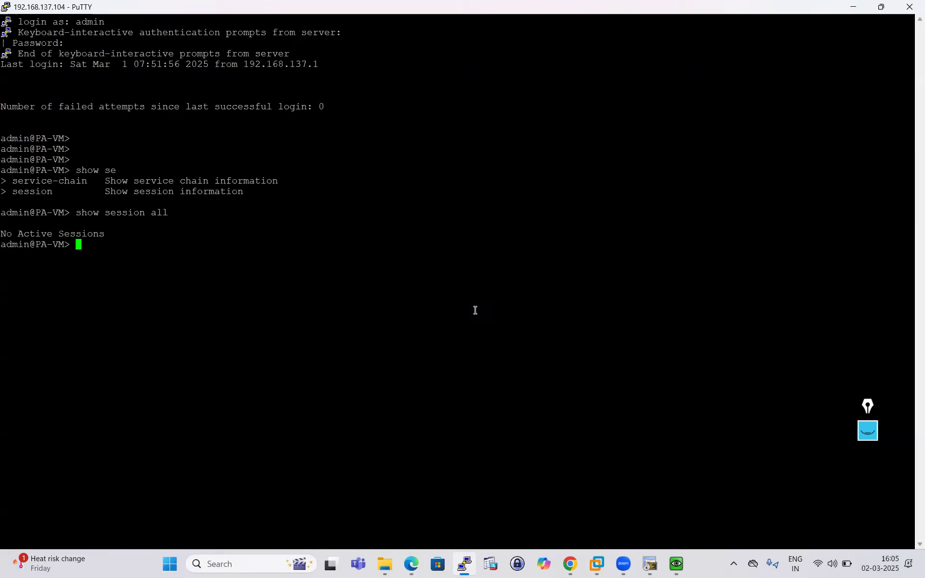
- Rerun show session all until session 133 ages out and no sessions remain
key(Up)
key(Return)
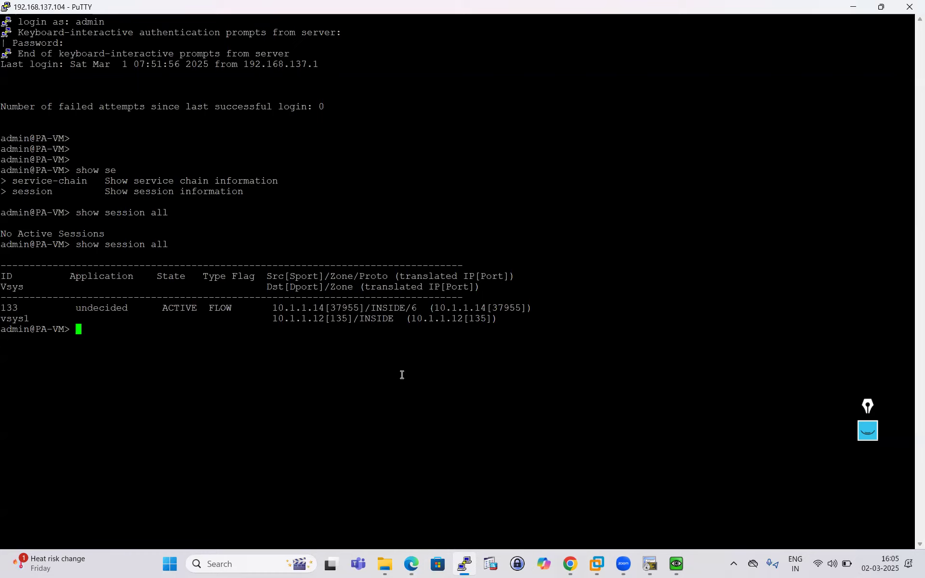
key(Up)
key(Return)
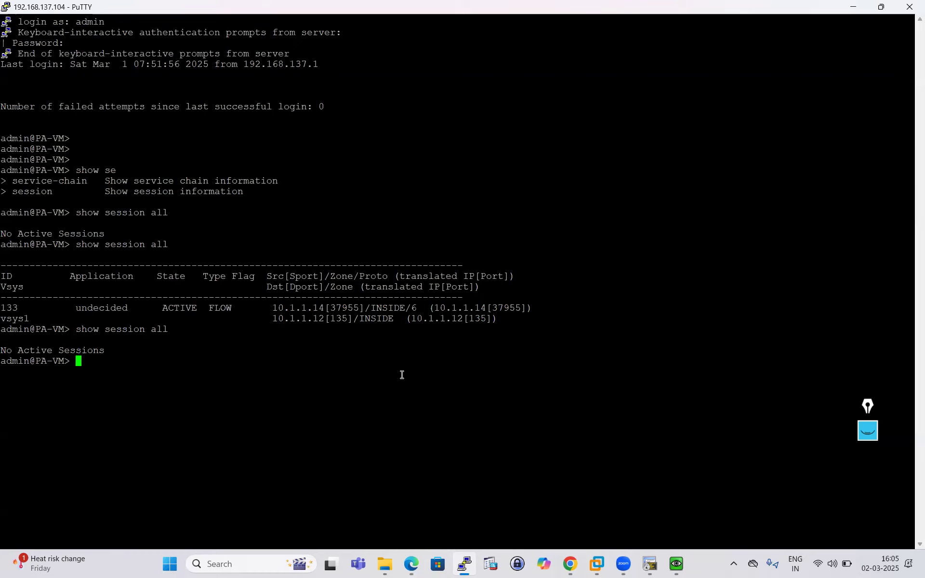
key(Up)
key(Return)
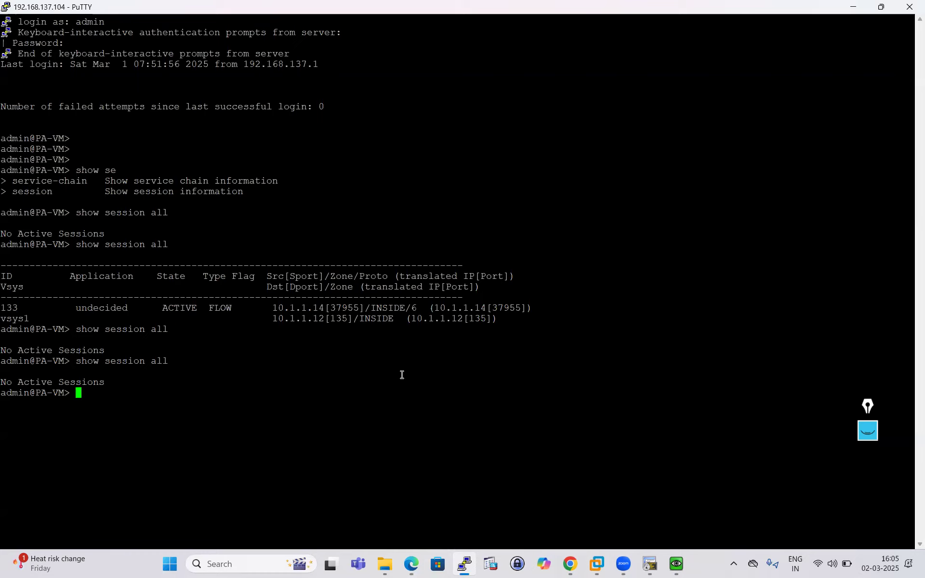
drag(274, 307, 520, 306)
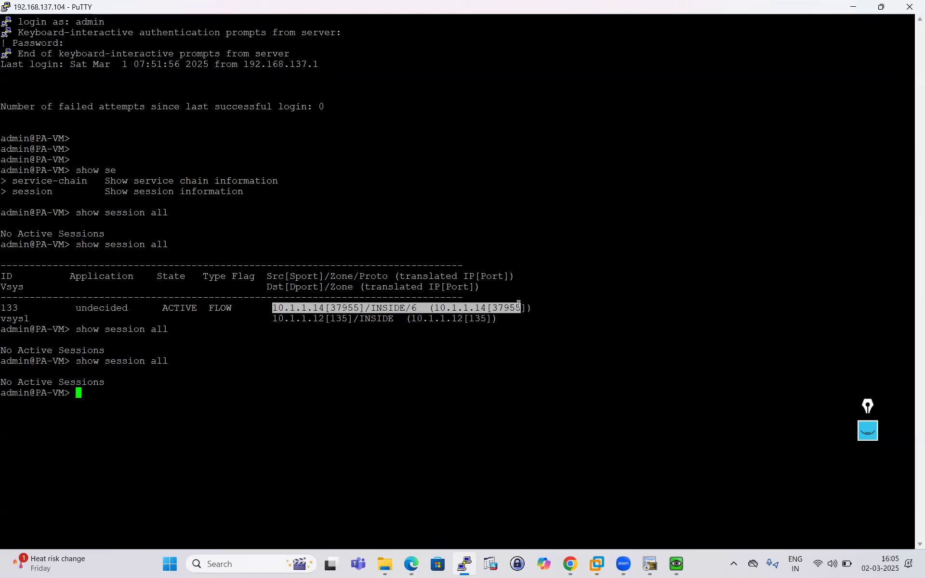
click(360, 336)
drag(272, 305, 476, 334)
click(485, 371)
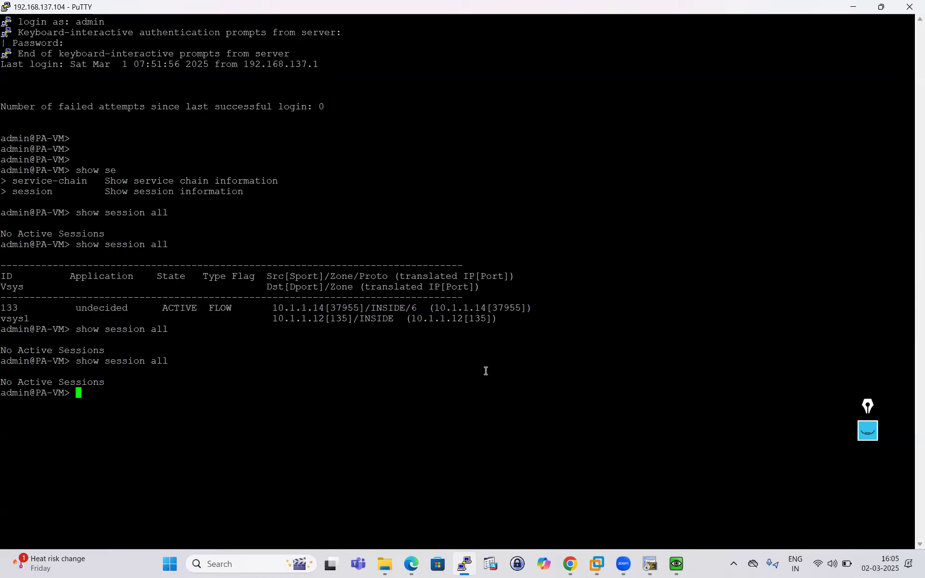
click(677, 564)
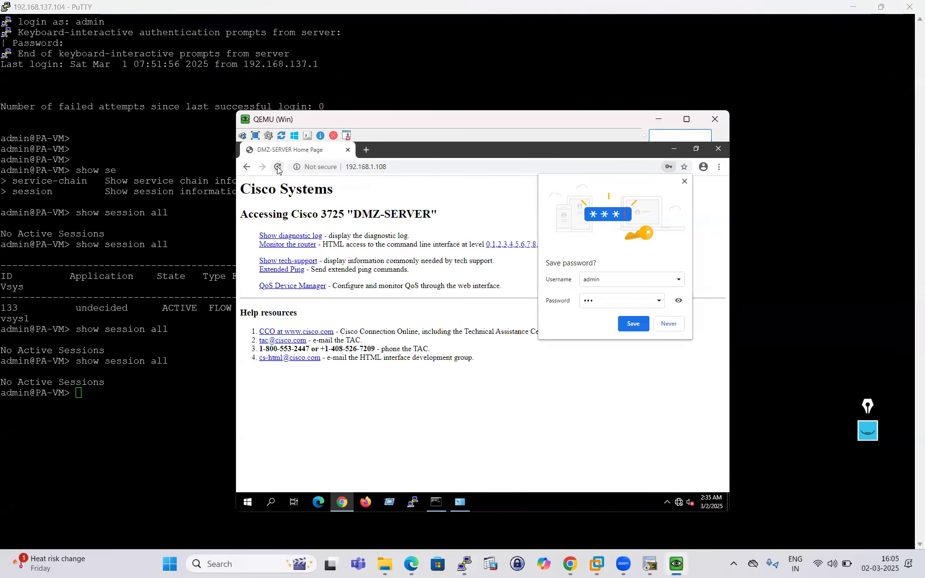
- Reload the DMZ-SERVER page on the outside host, then rerun show session all in PuTTY
click(277, 168)
click(175, 397)
key(Up)
key(Return)
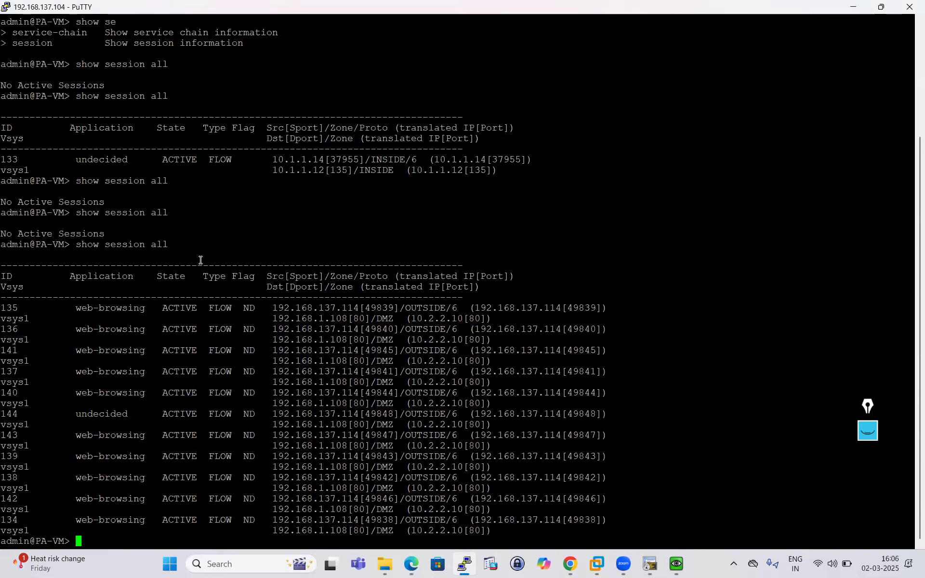
- Highlight the new session table, then session 135's destination and translated address 10.2.2.10[80]
drag(5, 267, 601, 529)
click(392, 332)
mouse_move(273, 319)
mouse_down()
mouse_move(515, 321)
mouse_move(267, 315)
mouse_up()
click(417, 319)
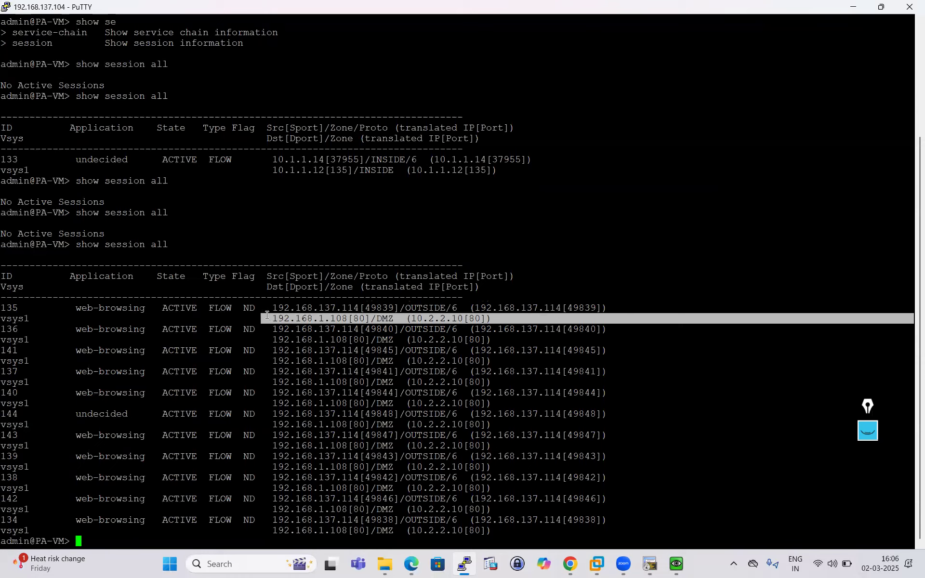
click(292, 330)
drag(494, 318, 72, 312)
click(267, 339)
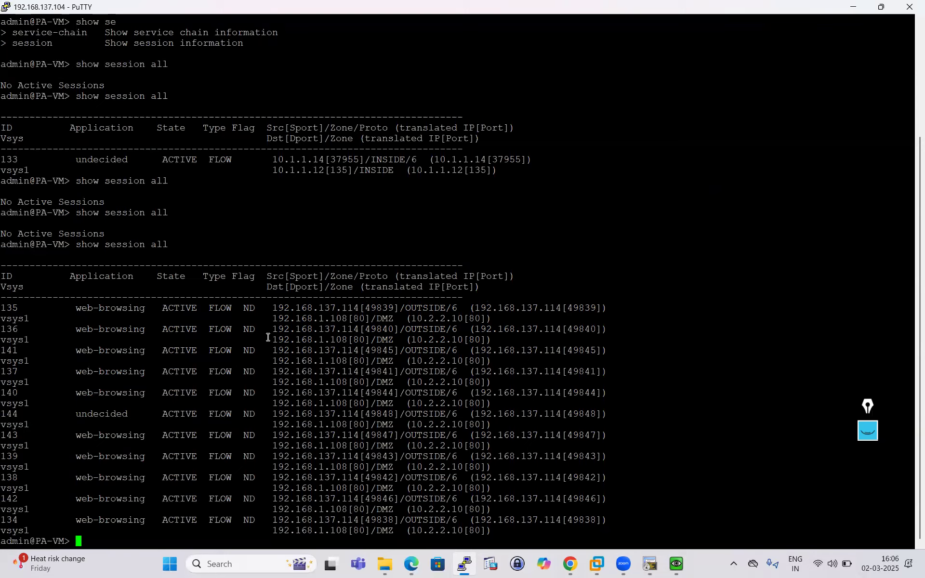
drag(407, 319, 491, 319)
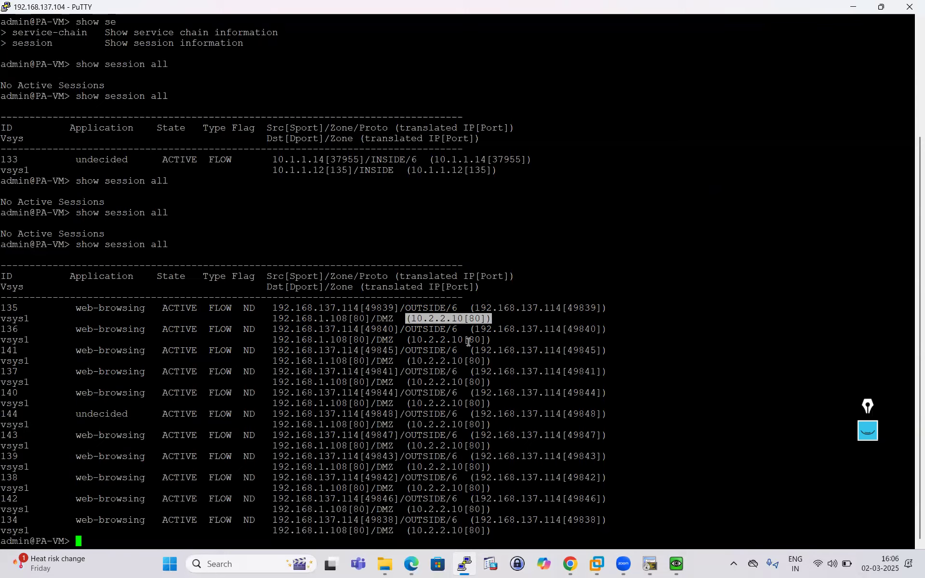
click(275, 331)
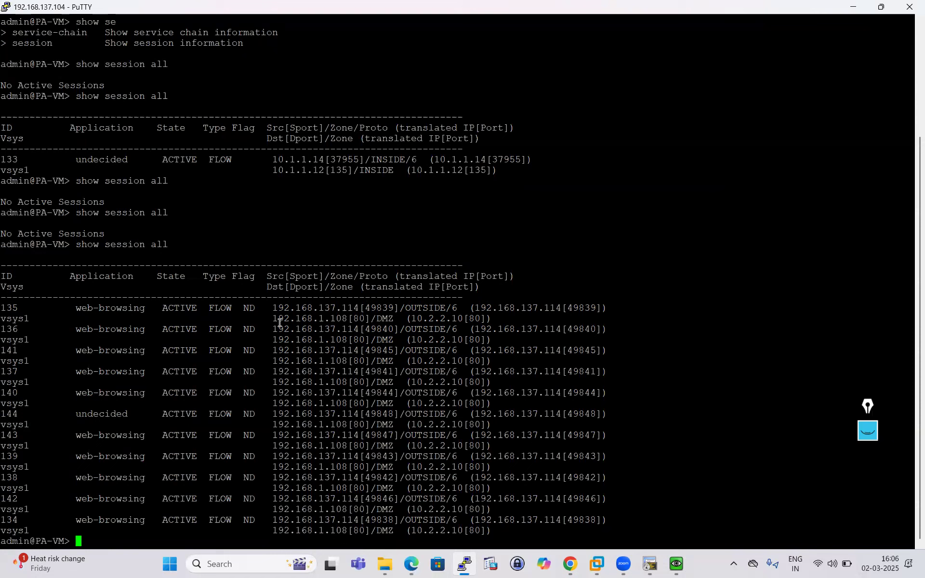
drag(268, 308, 400, 309)
- Highlight session 135's source 192.168.137.114, translated source, destination 192.168.1.108 and translated 10.2.2.10
click(570, 564)
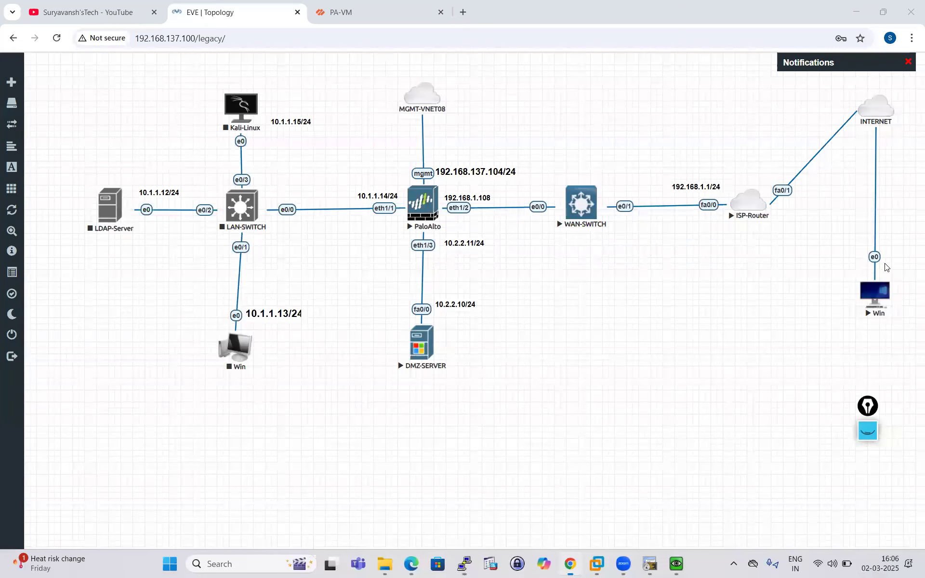
click(464, 564)
click(434, 320)
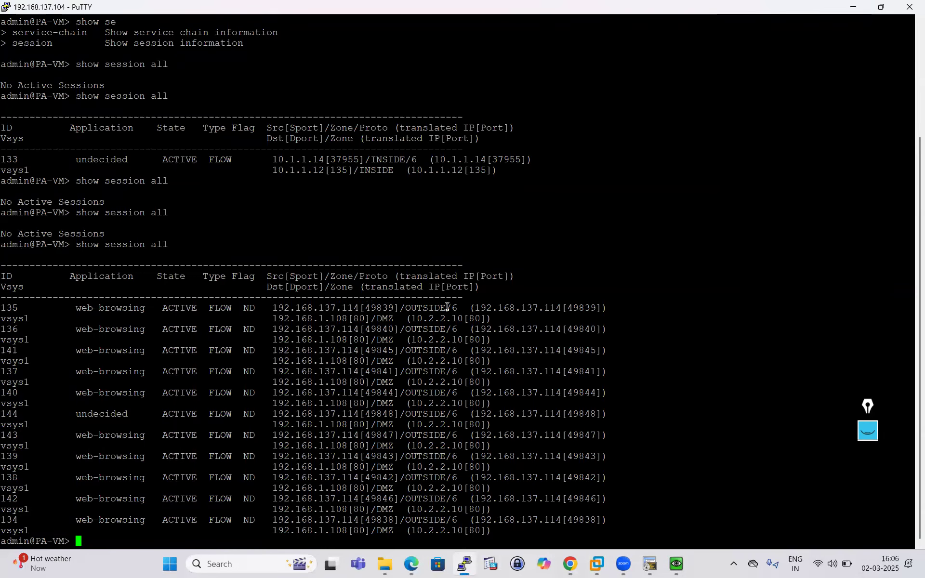
drag(461, 309, 344, 307)
drag(279, 310, 269, 309)
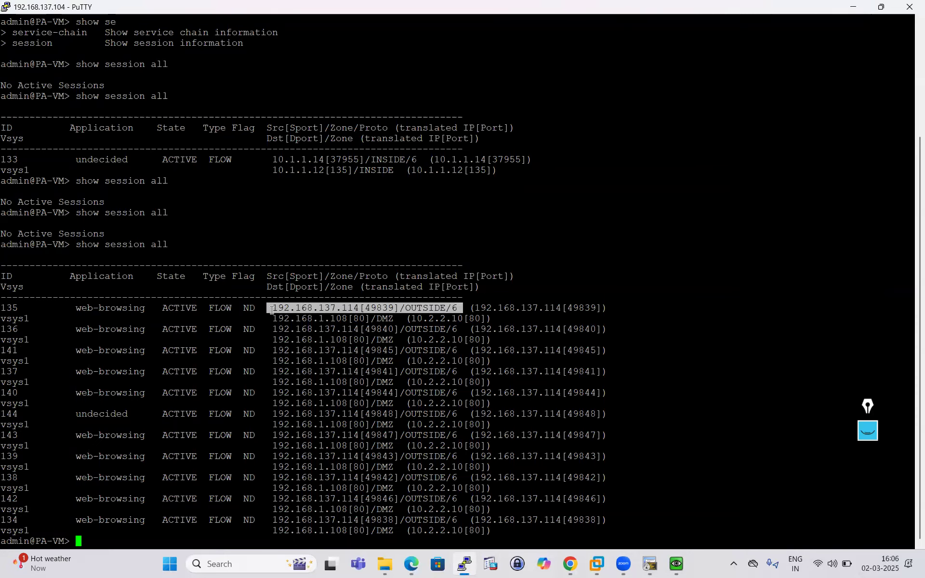
drag(475, 309, 612, 307)
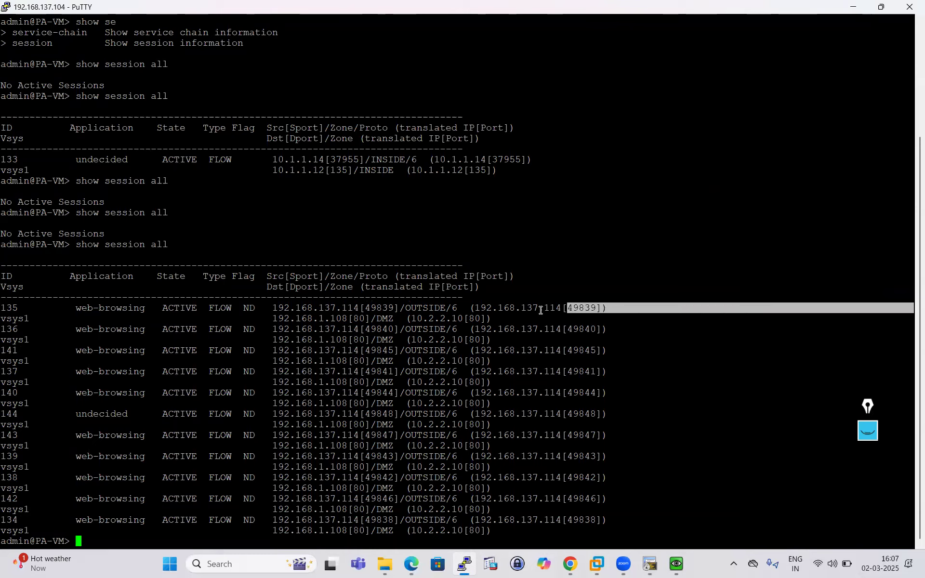
drag(269, 318, 491, 318)
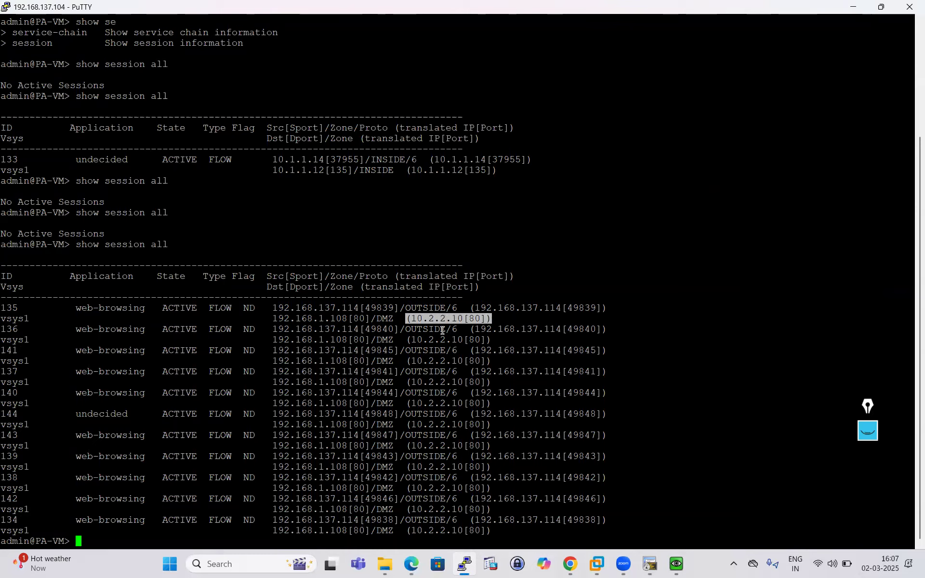
drag(268, 318, 497, 319)
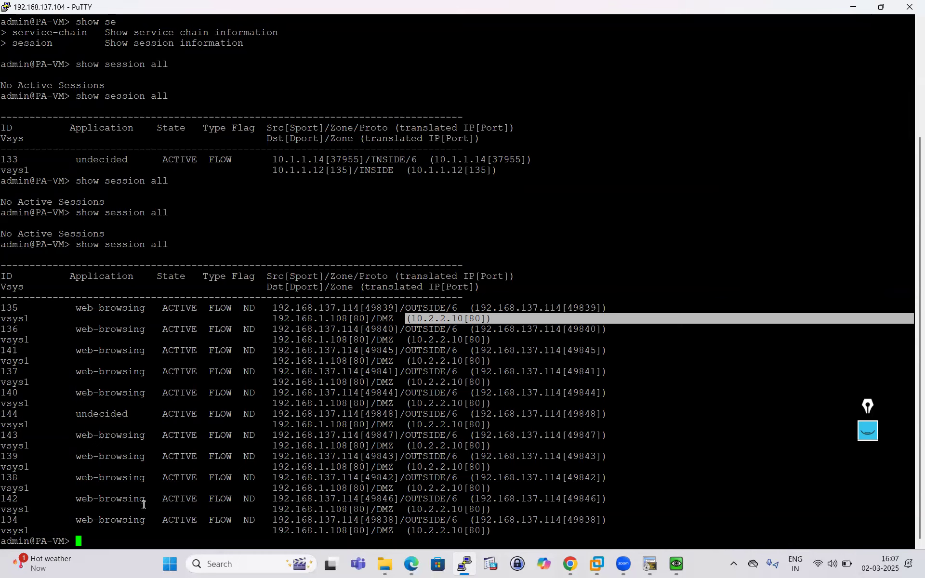
- Run show running nat-policy and highlight the SNAT-SIP and DNAT-1-1 rule blocks
key(Return)
key(Return)
key(Return)
text(sho)
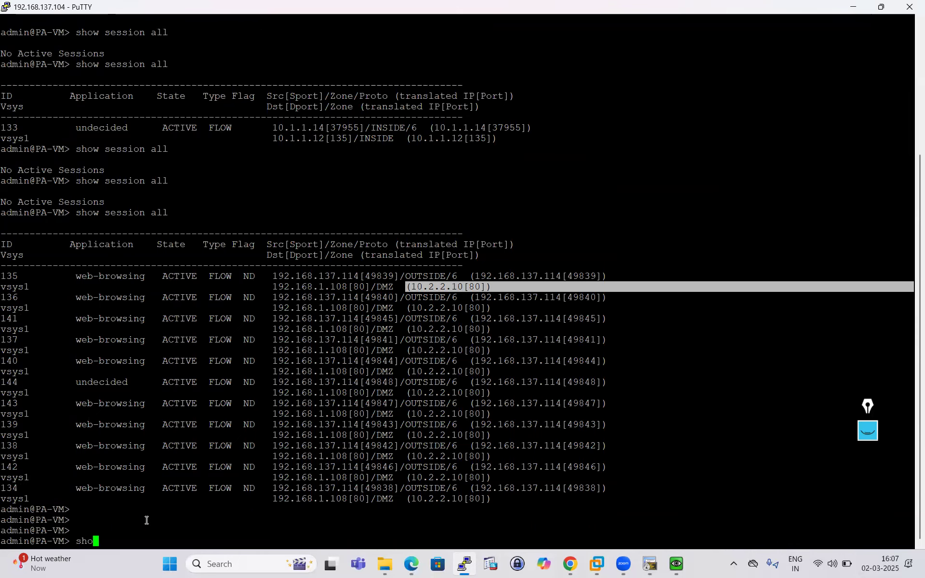
text(w ru)
key(Tab)
text(nning )
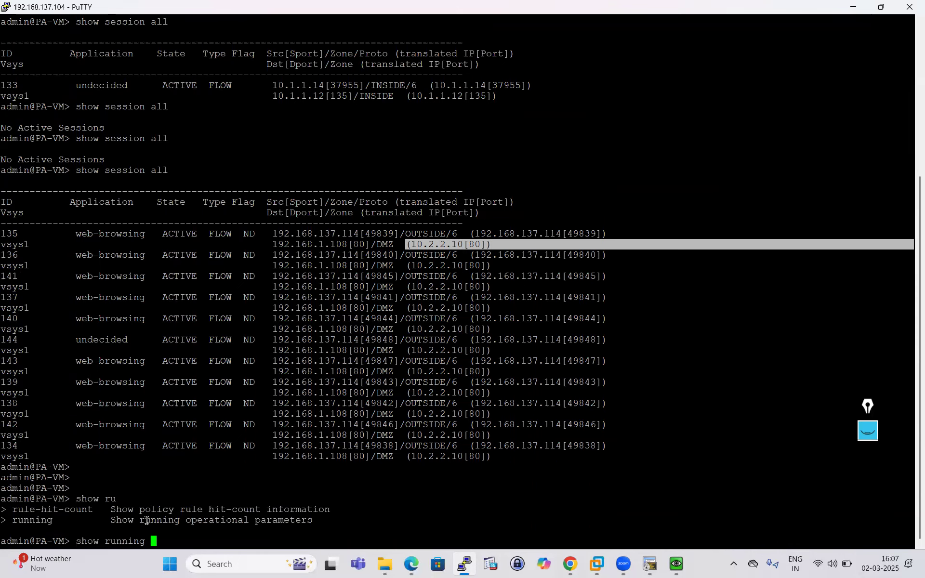
text(nat-policy)
key(Return)
key(Return)
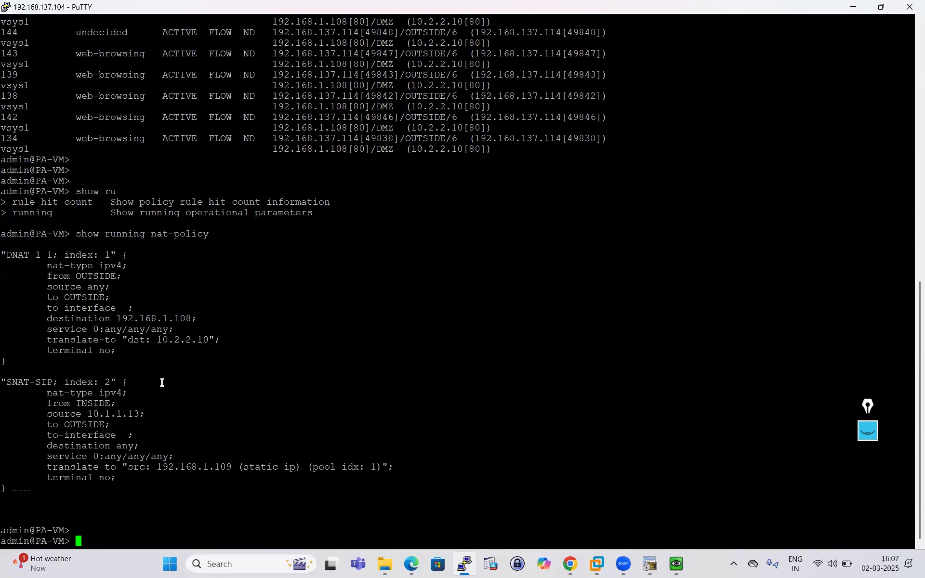
drag(11, 383, 188, 518)
drag(15, 249, 166, 371)
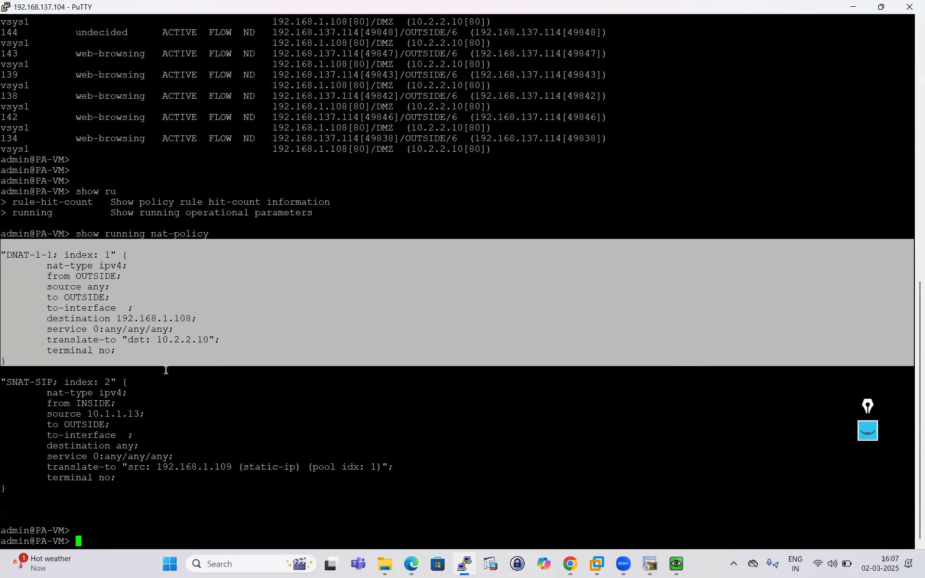
click(166, 371)
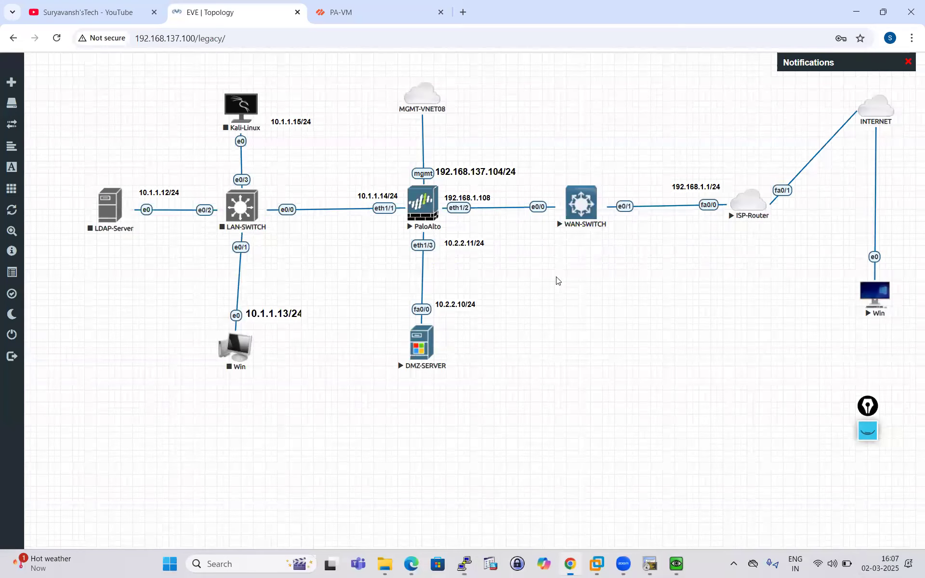
click(569, 565)
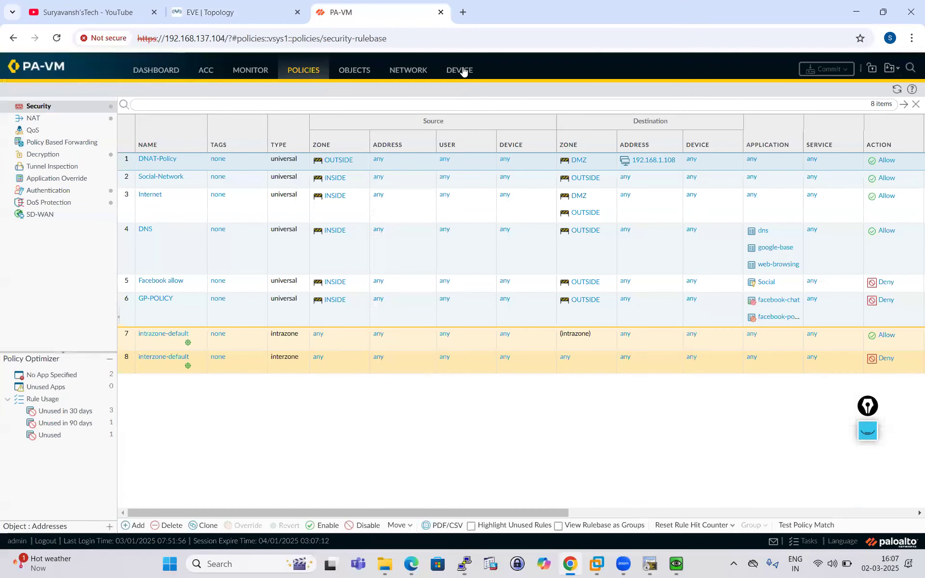
- Choose the NAT Policy Match test in Device > Troubleshooting, from zone OUTSIDE to DMZ
click(460, 69)
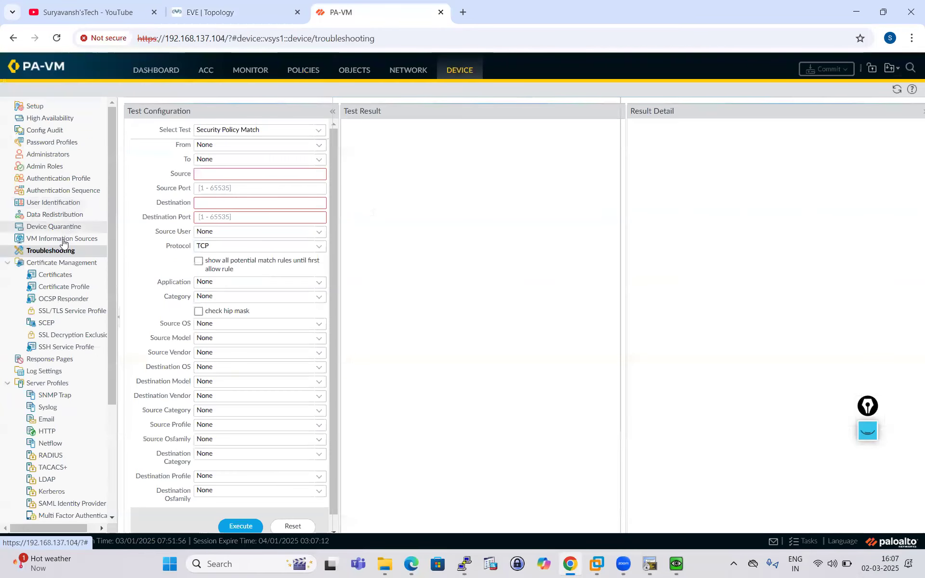
click(319, 130)
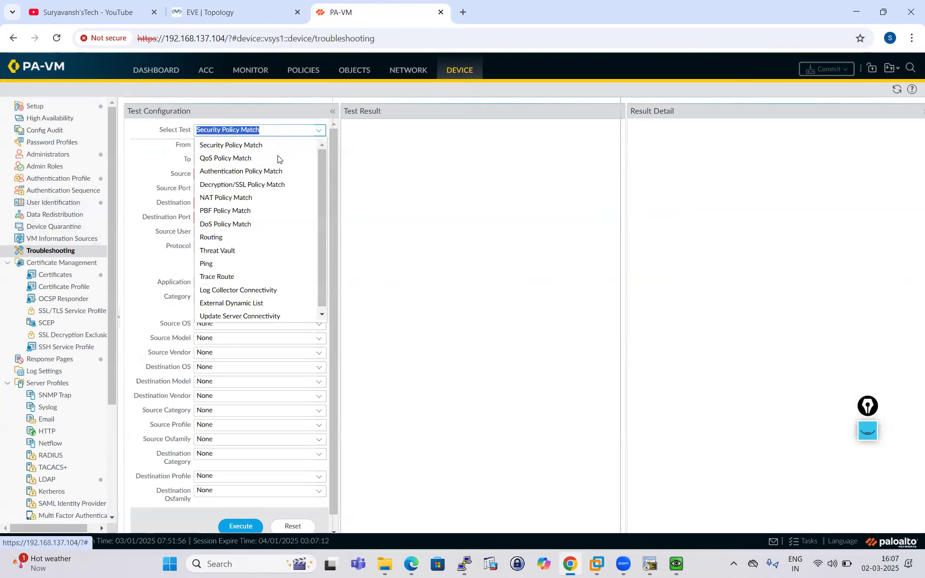
click(237, 198)
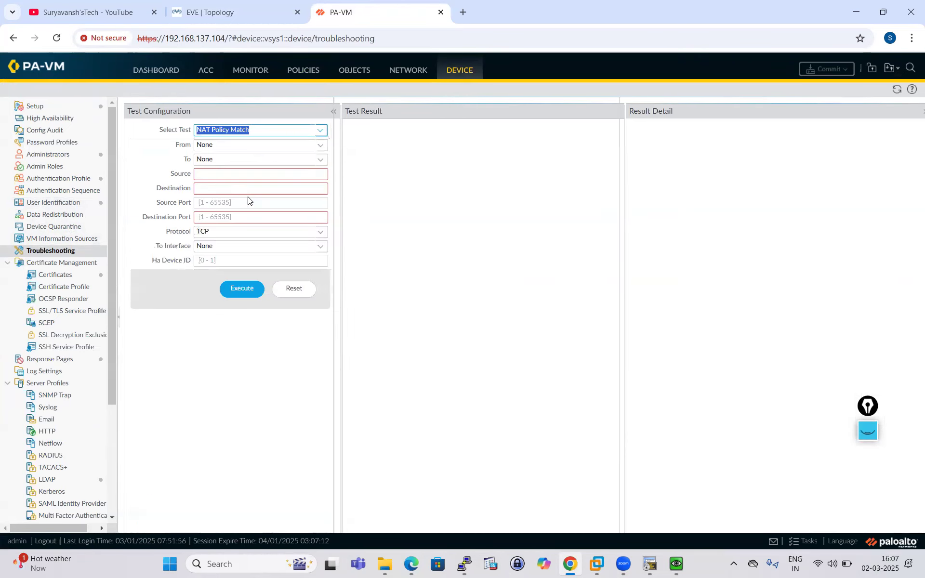
click(320, 145)
click(224, 187)
click(320, 160)
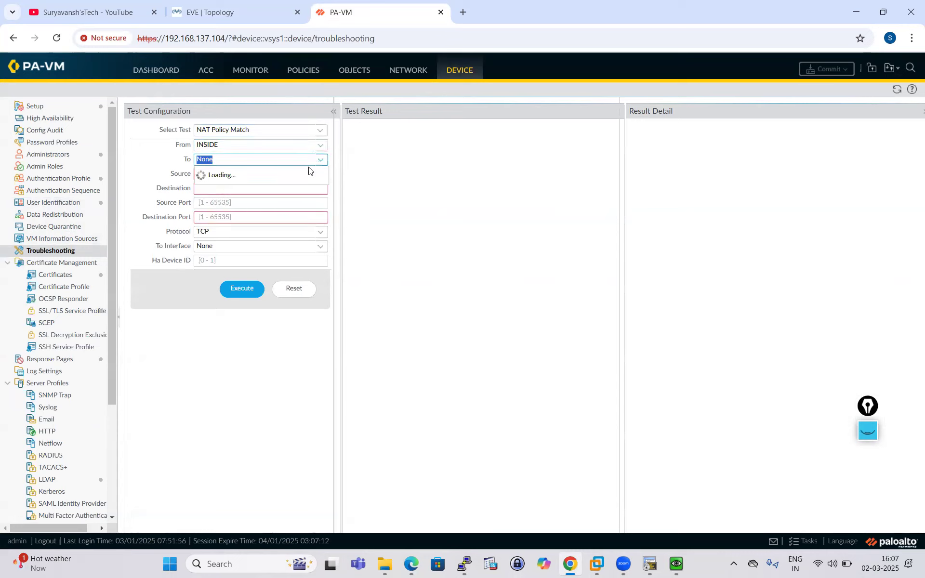
click(321, 145)
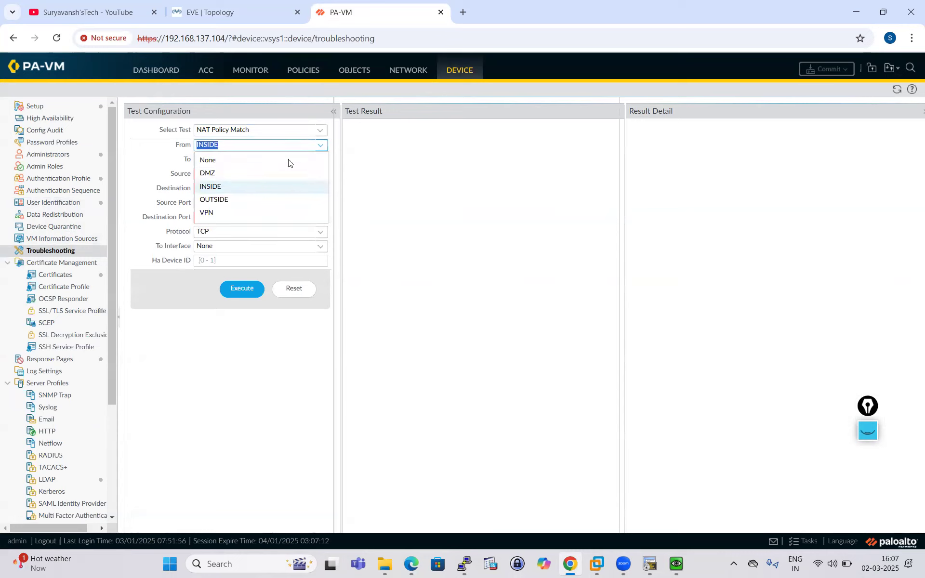
click(237, 200)
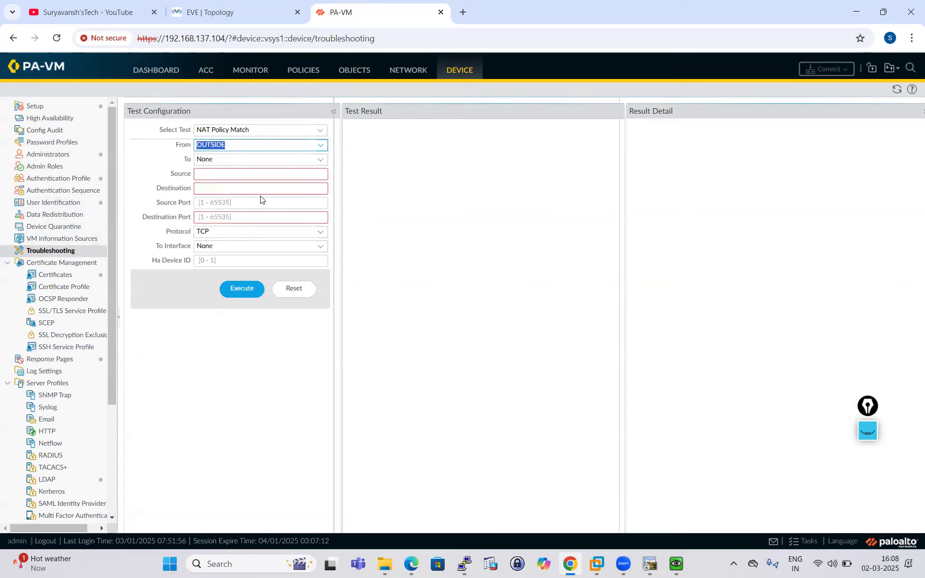
click(321, 164)
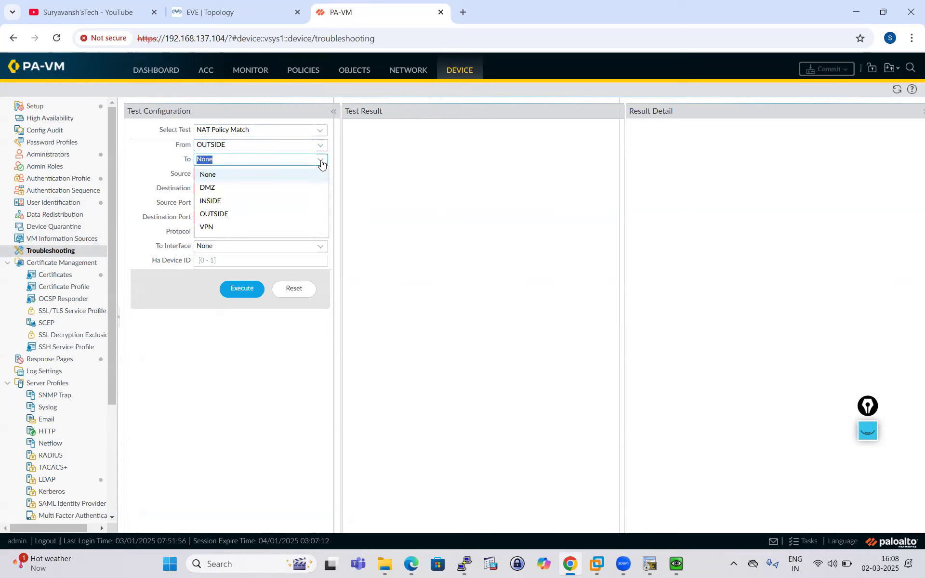
click(215, 192)
- Test source 192.168.137.114 to port 80, correcting the destination to 192.168.1.108
click(223, 175)
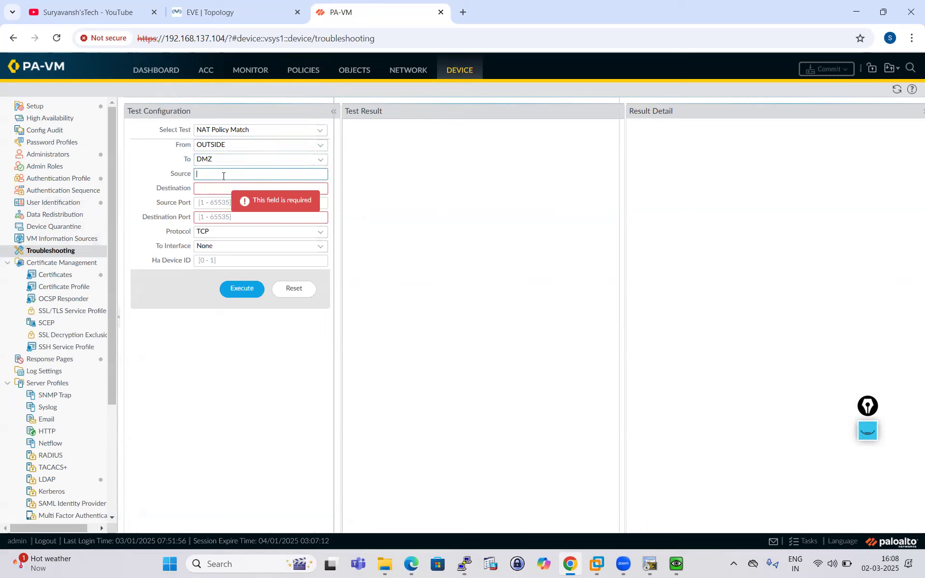
text(192.168.137)
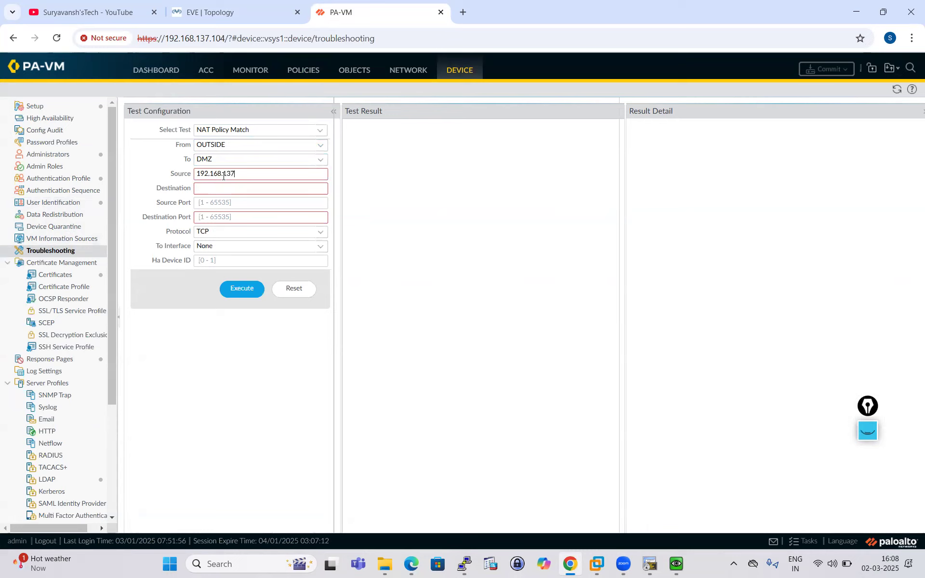
text(.114)
click(225, 188)
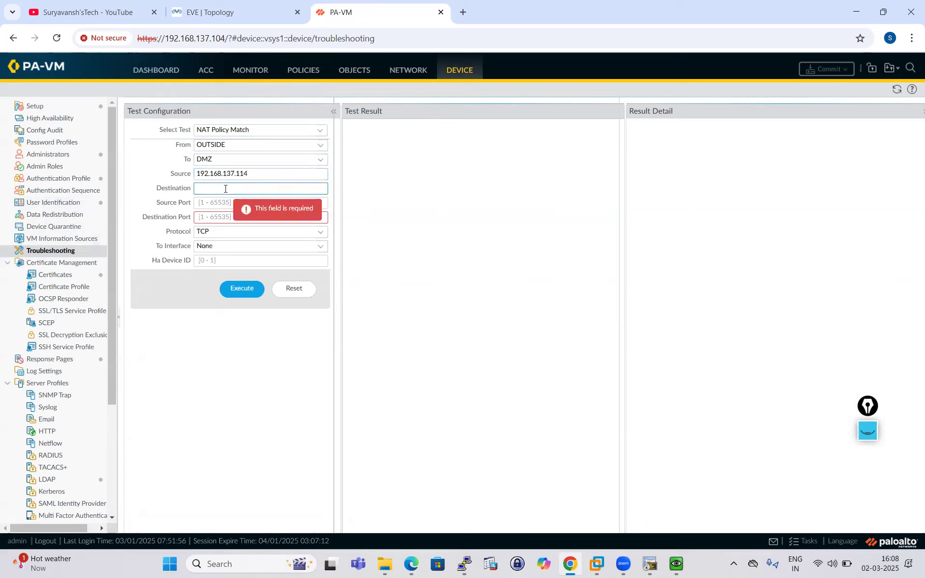
text(10.2.2.10)
click(218, 218)
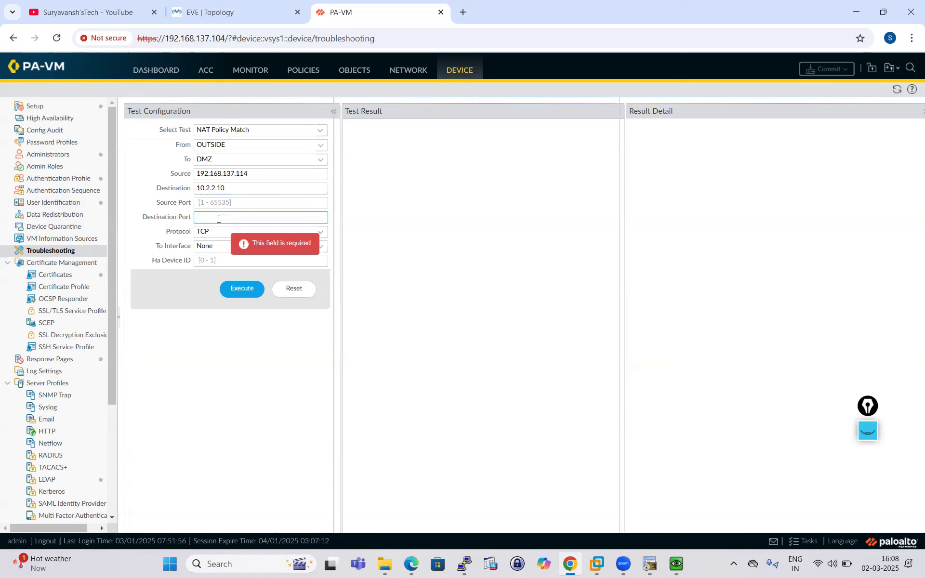
text(80)
click(242, 291)
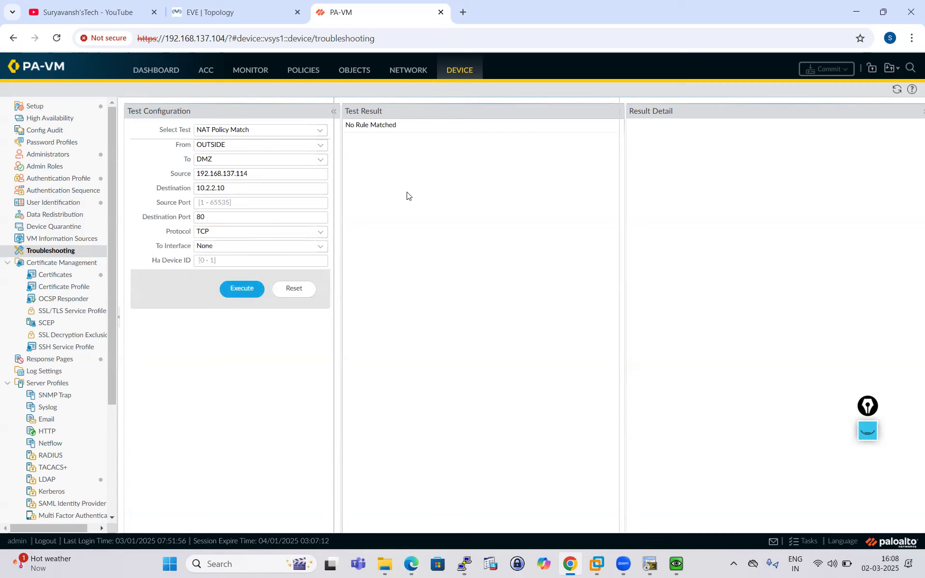
click(234, 190)
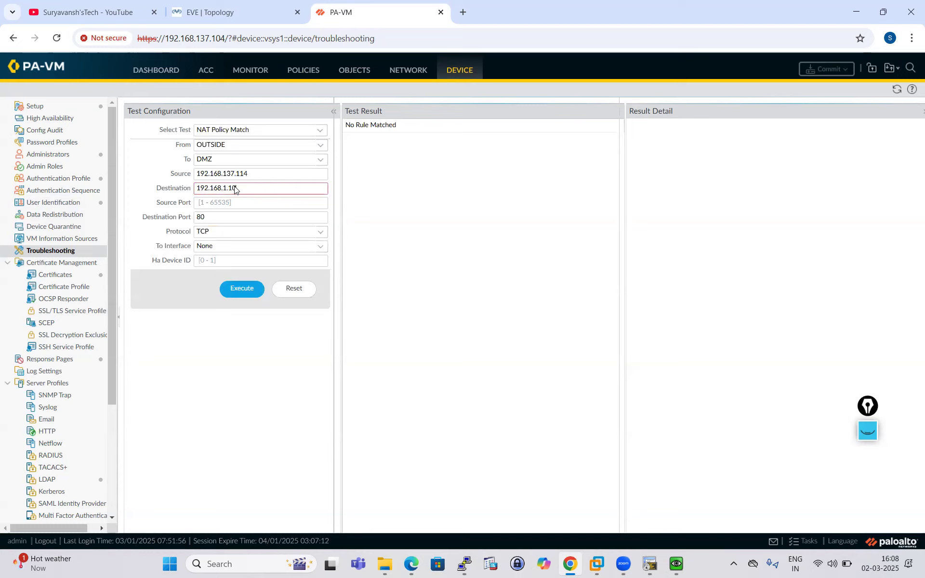
click(240, 288)
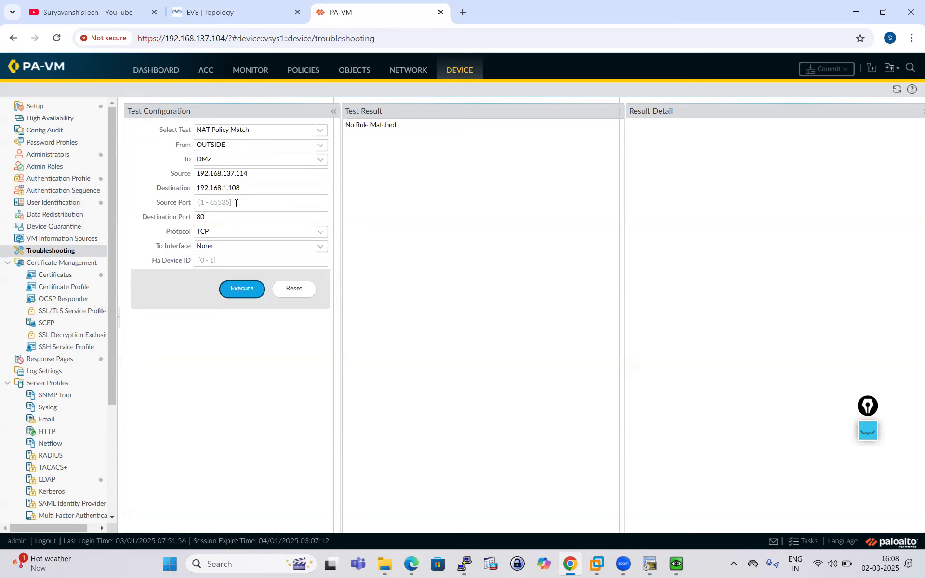
- Change the destination zone to OUTSIDE, rerun the test and view the matched NAT rule
click(319, 161)
click(243, 215)
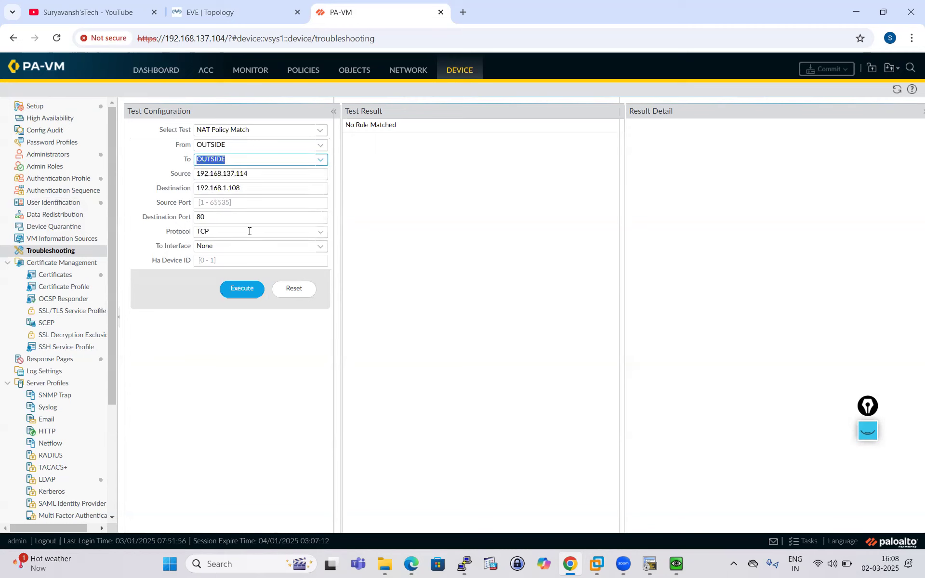
click(231, 295)
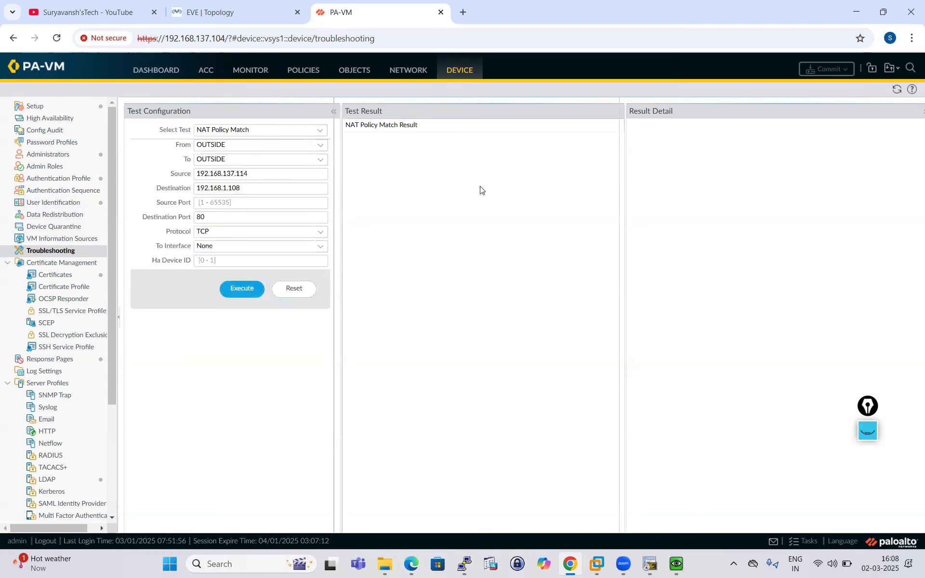
click(401, 126)
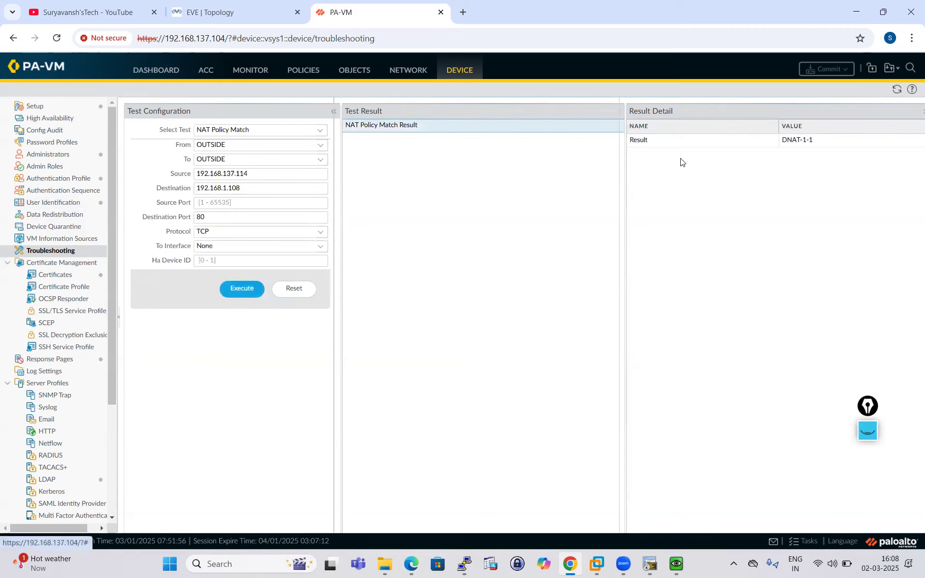